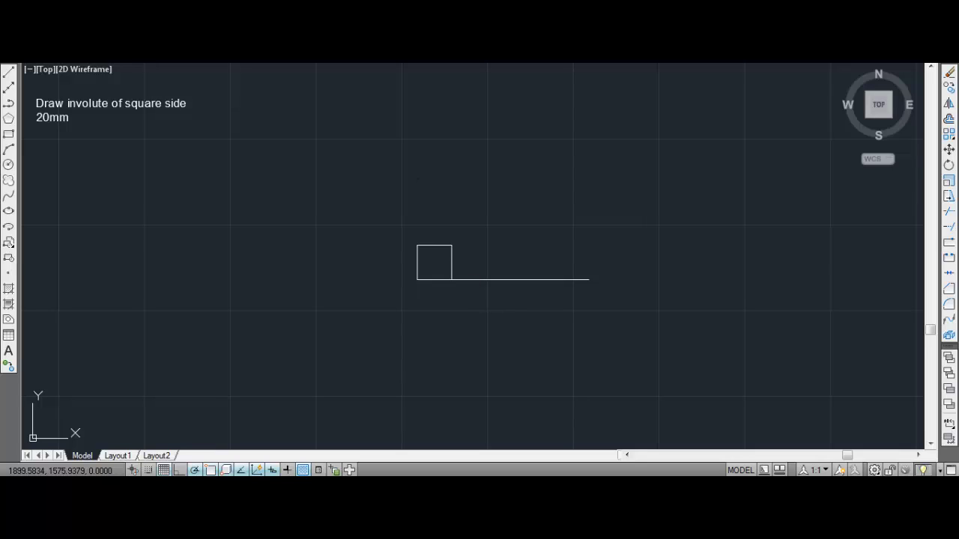
- Add a linear dimension below the horizontal line, from the square's lower-right corner to the line's far end
click(299, 52)
click(314, 68)
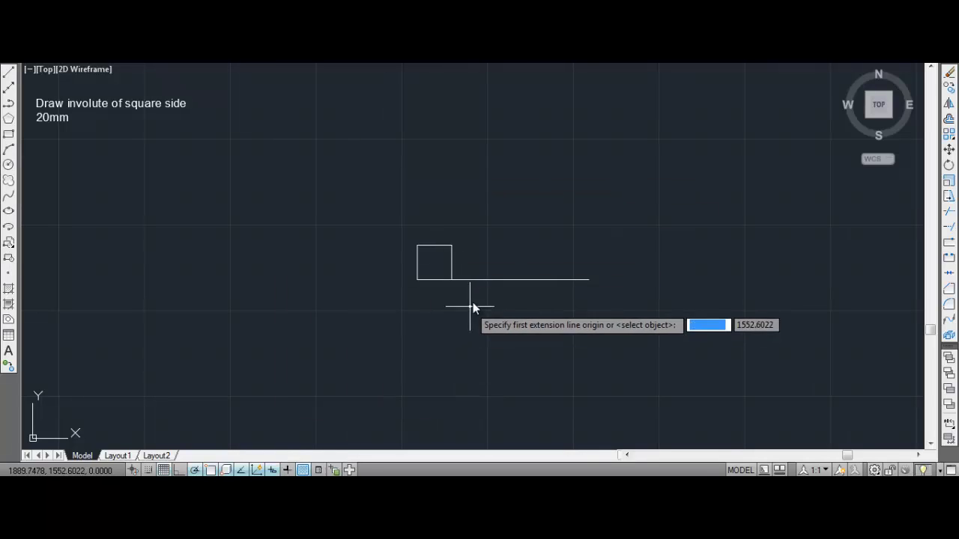
click(452, 279)
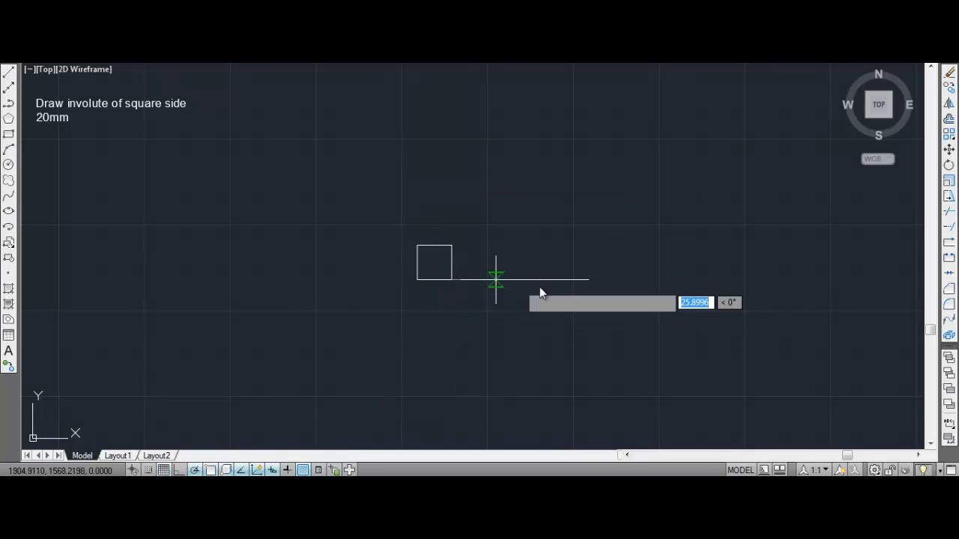
click(589, 279)
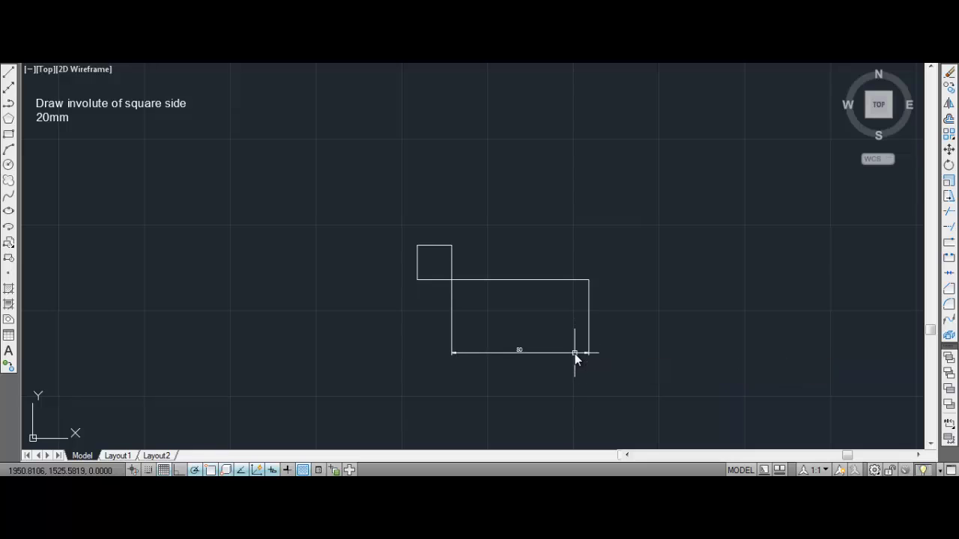
click(514, 354)
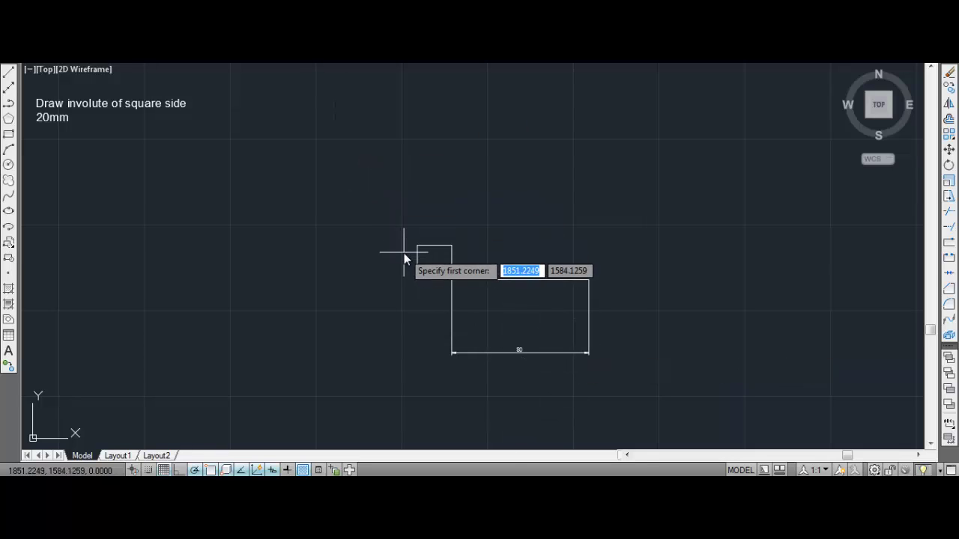
- Delete the linear dimension below the horizontal line
click(421, 266)
click(692, 415)
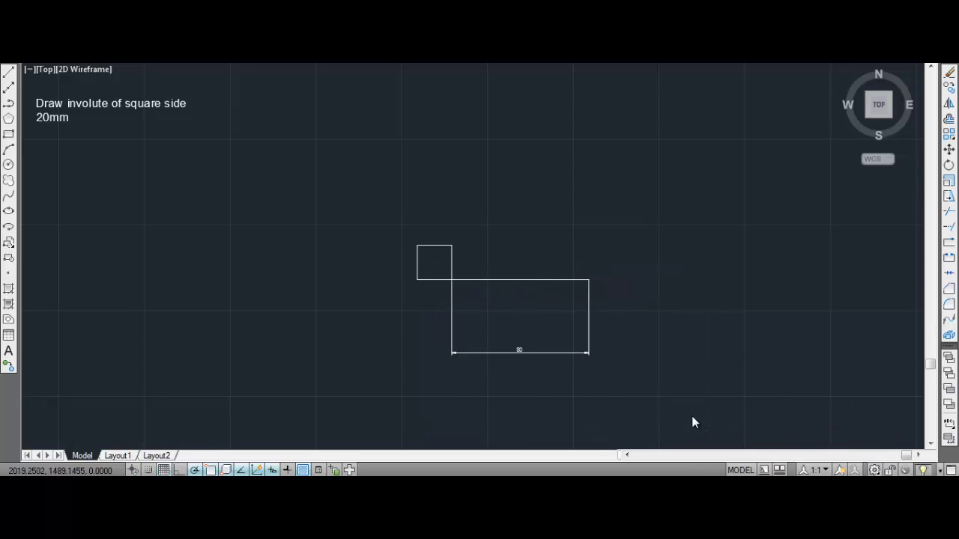
key(ctrl+z)
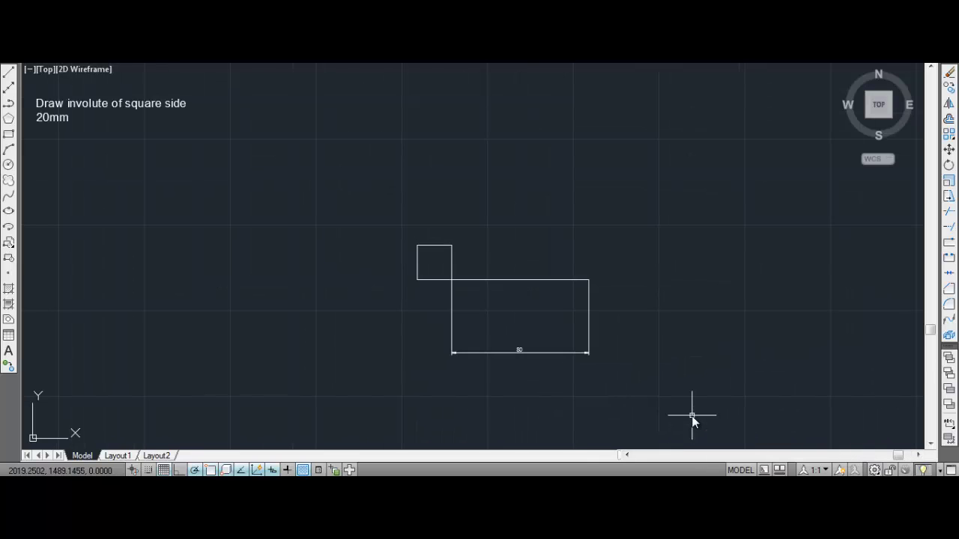
click(552, 353)
key(Delete)
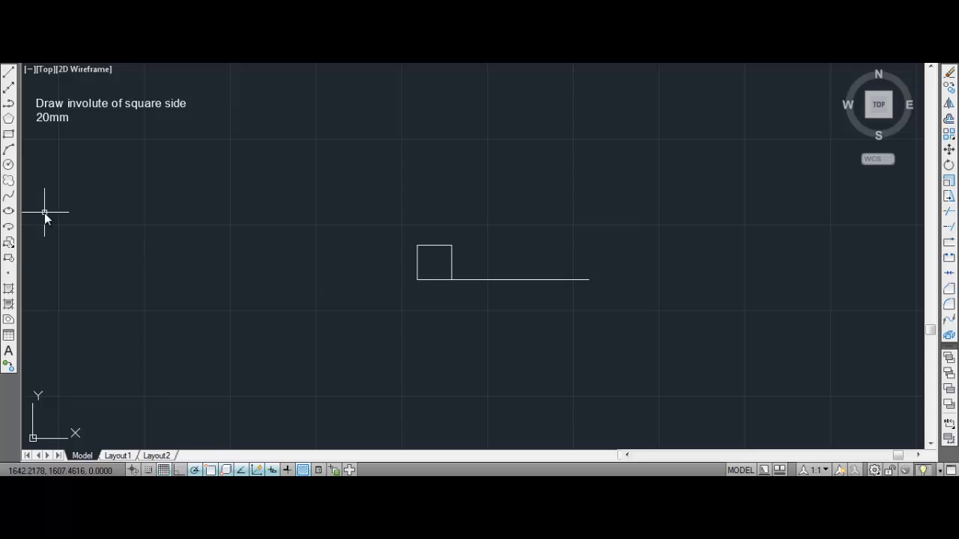
- Draw a circle of radius 80 centred on the square's lower-right corner, with Ortho mode turned on
click(9, 165)
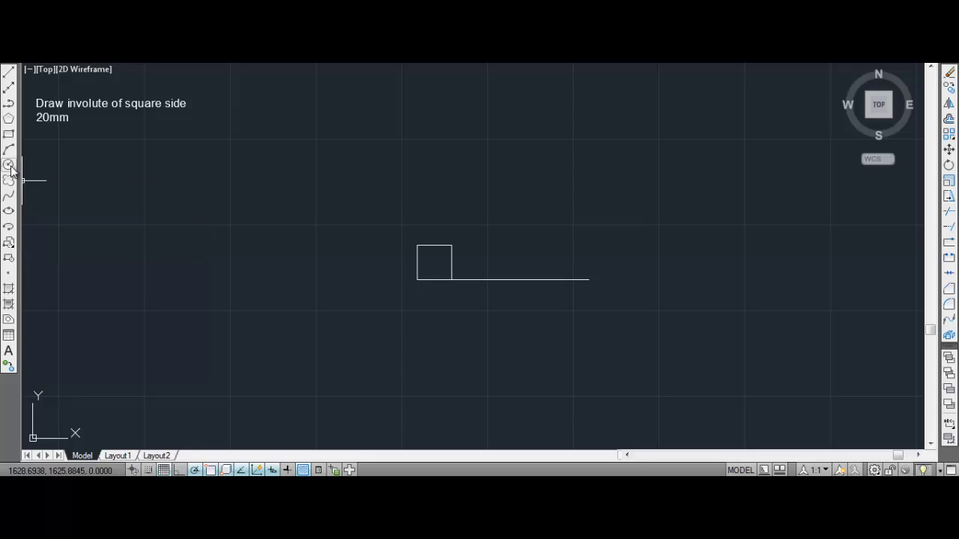
click(452, 281)
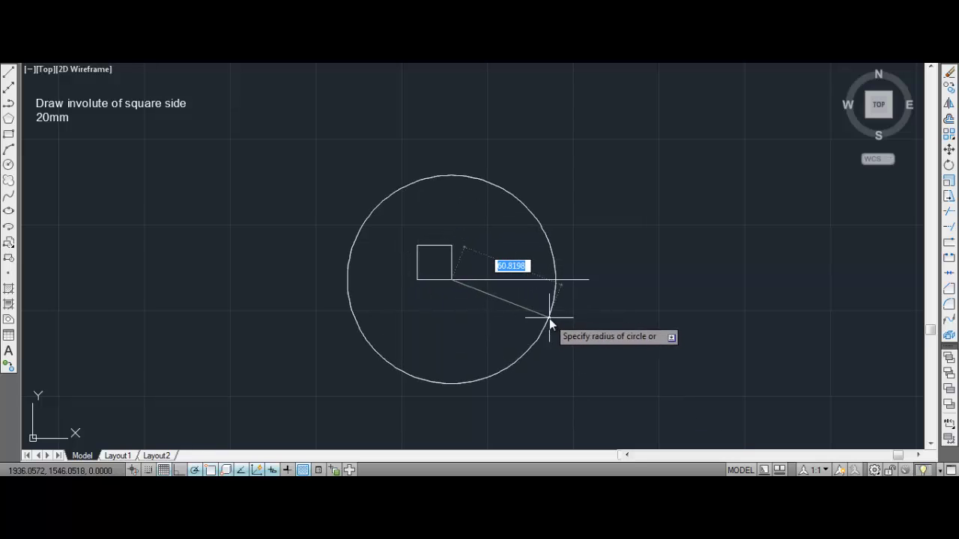
click(179, 469)
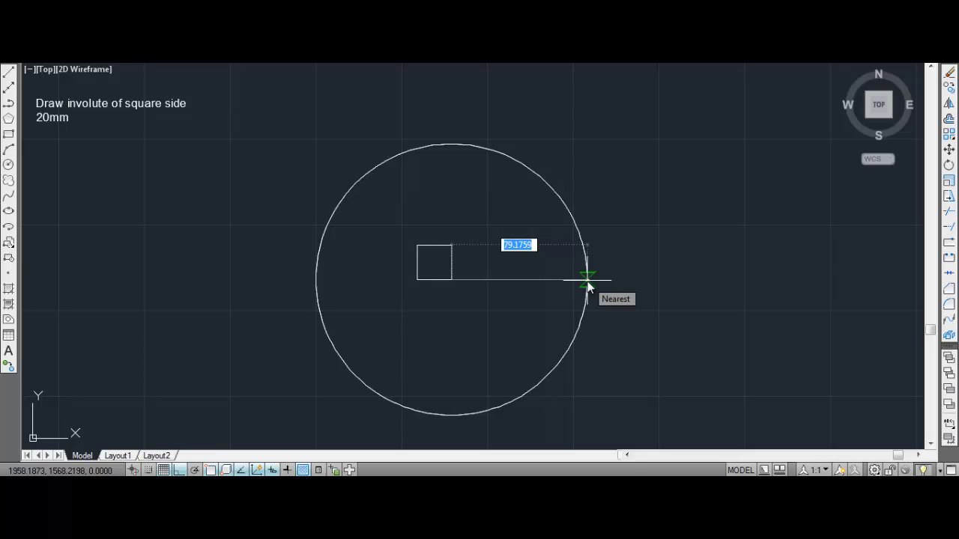
text(80)
key(Return)
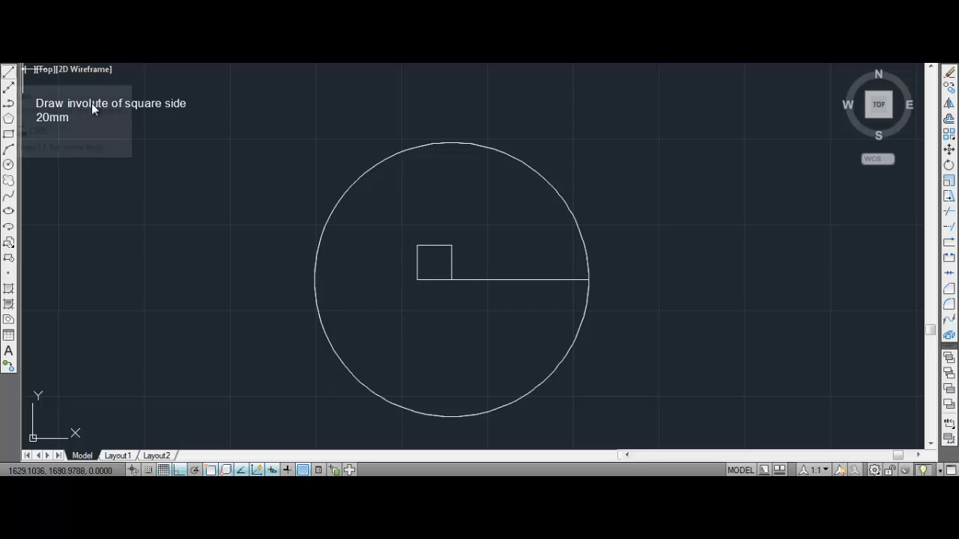
- Draw a vertical line from the upper end of the square's right side to the circle's top quadrant
key(l)
key(Return)
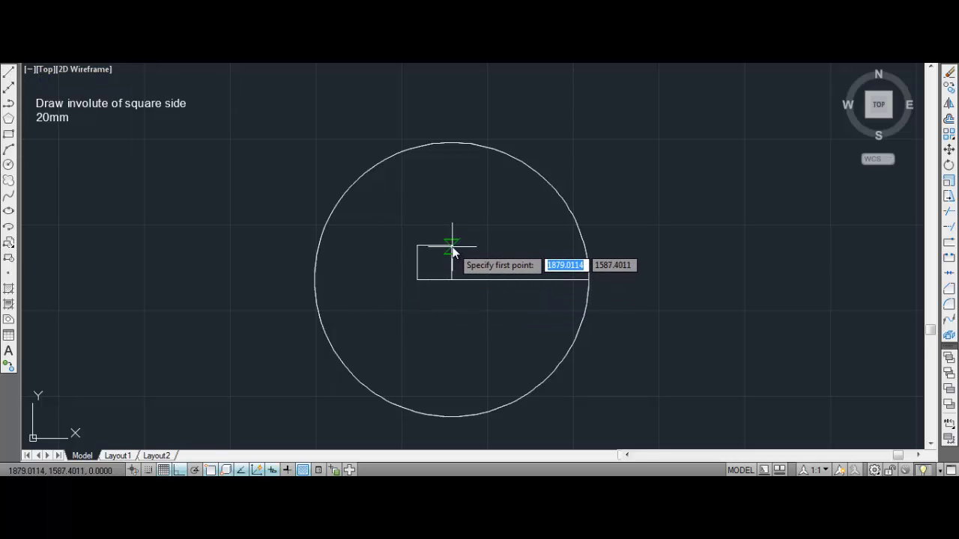
click(452, 251)
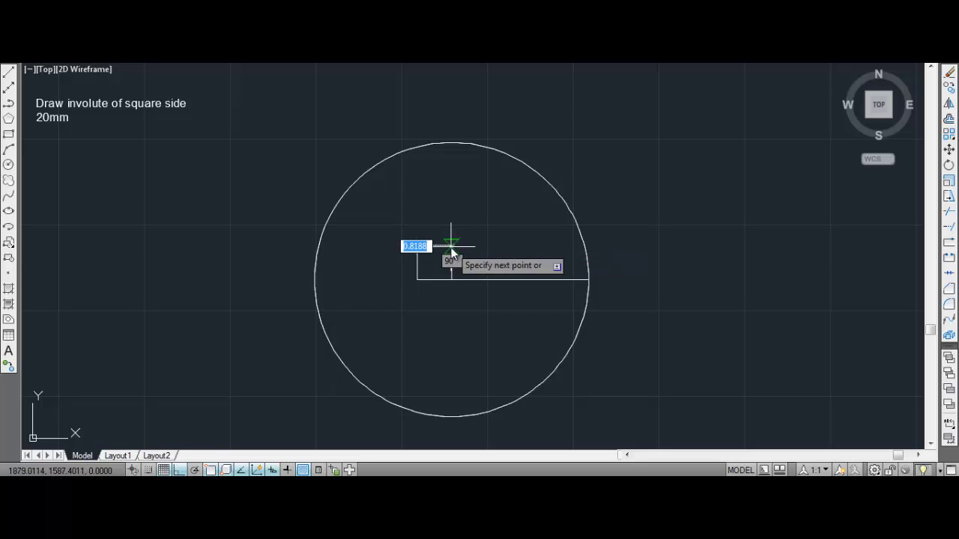
click(451, 142)
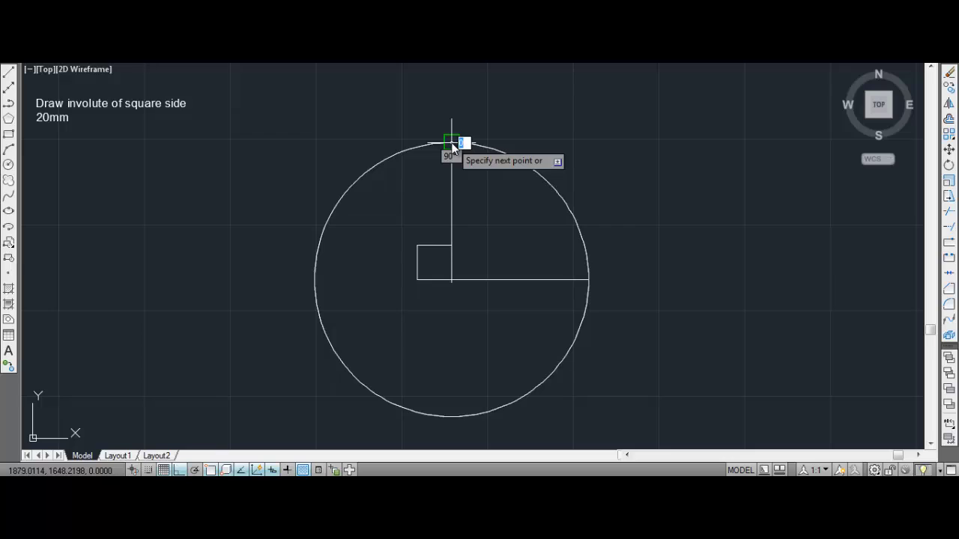
key(Escape)
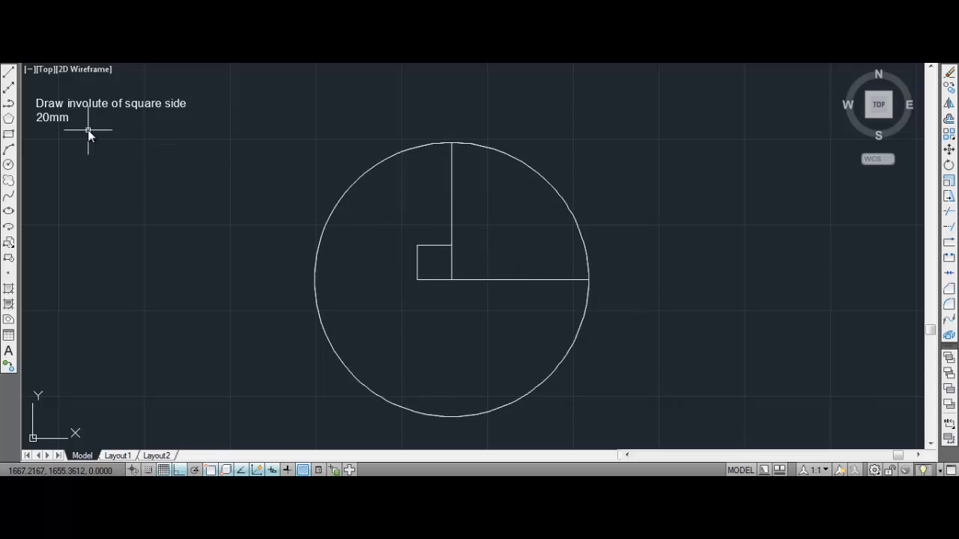
- Draw a circle centred on the square's upper-right corner, reaching the upper end of the vertical line
click(8, 165)
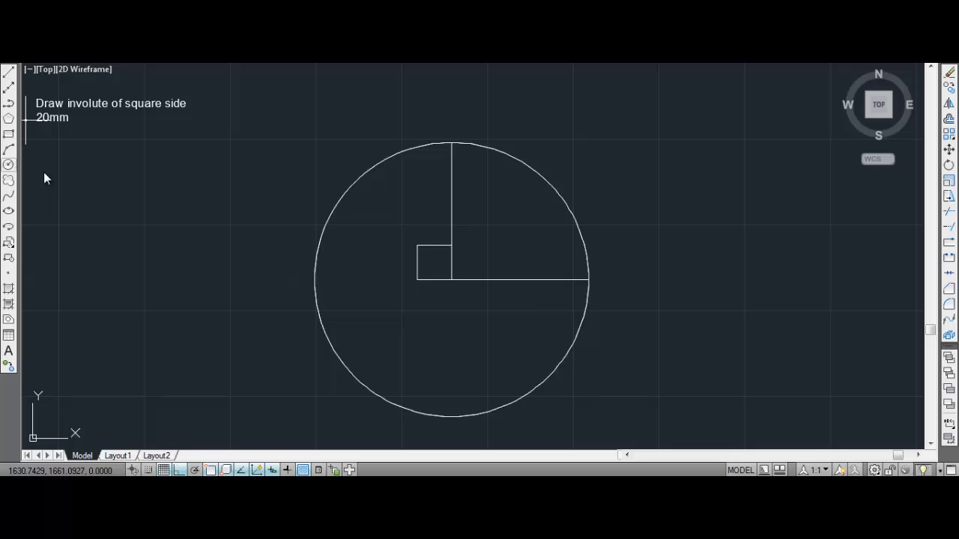
click(452, 245)
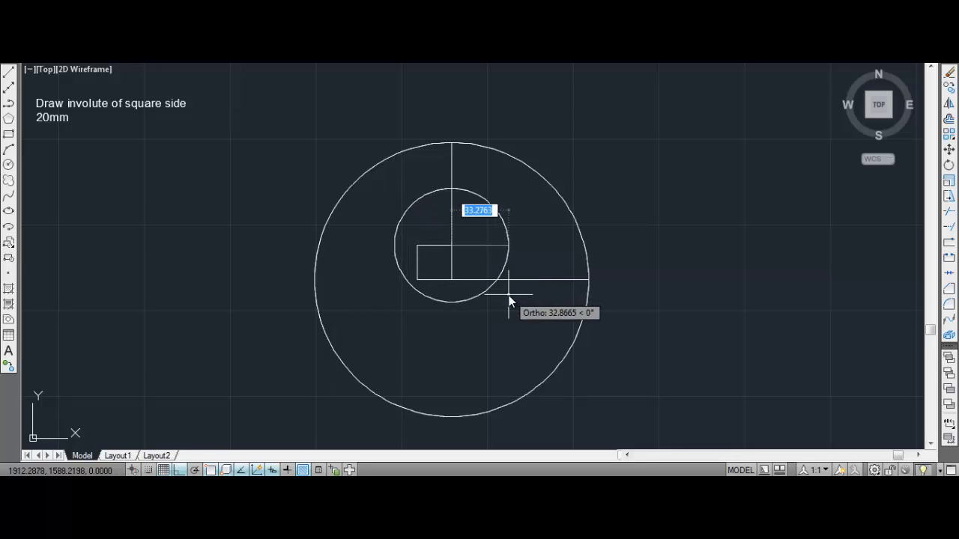
click(554, 326)
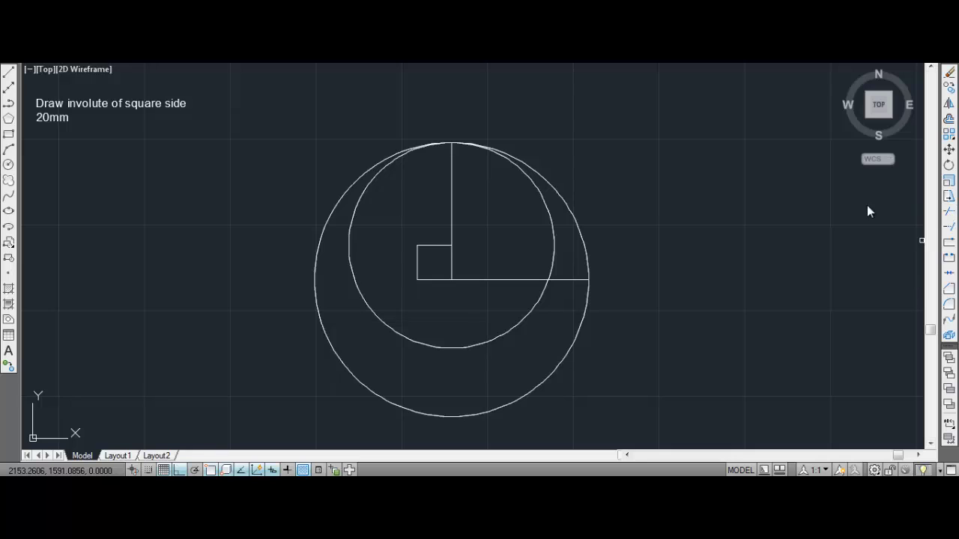
- Trim the large circle to its upper-right quarter arc and remove the inner circle's part inside that quarter
text(tr)
key(Return)
click(239, 98)
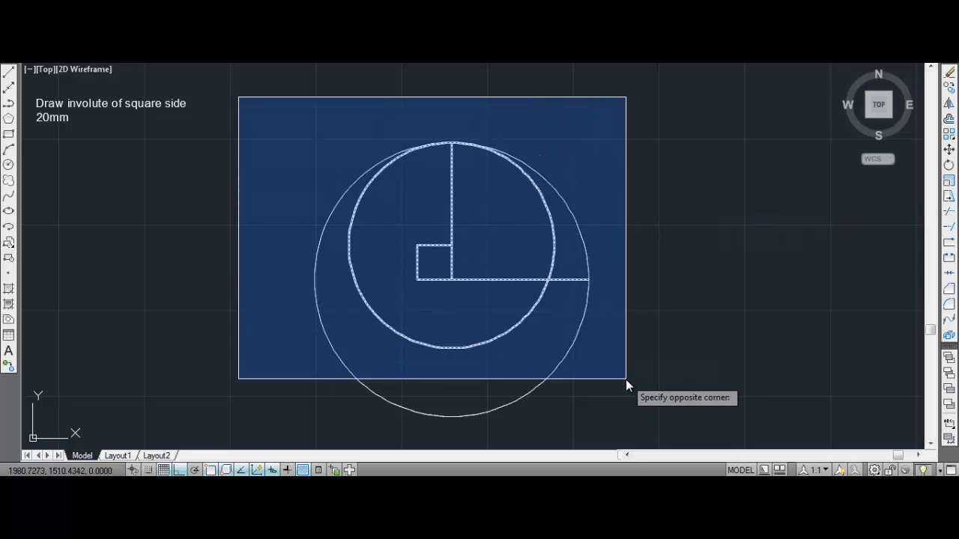
click(686, 448)
key(Return)
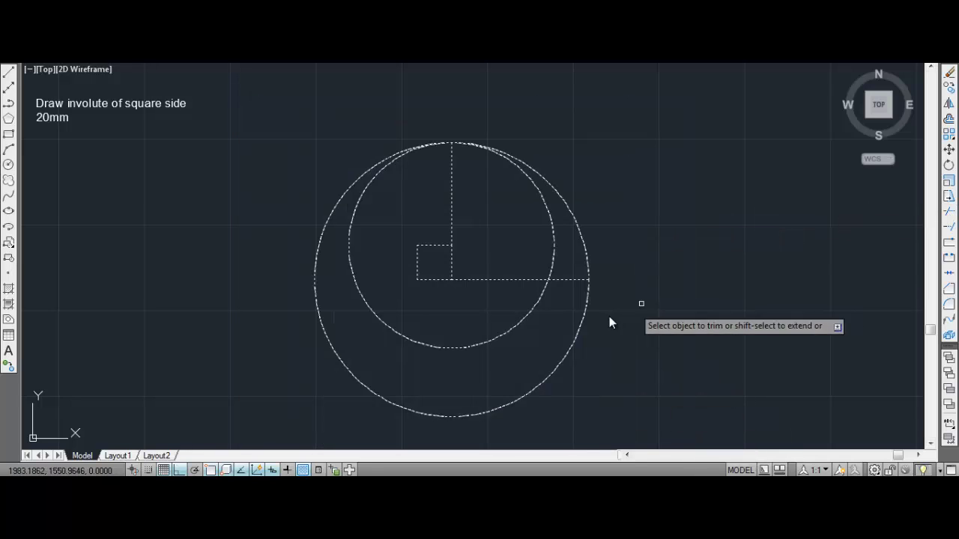
click(577, 337)
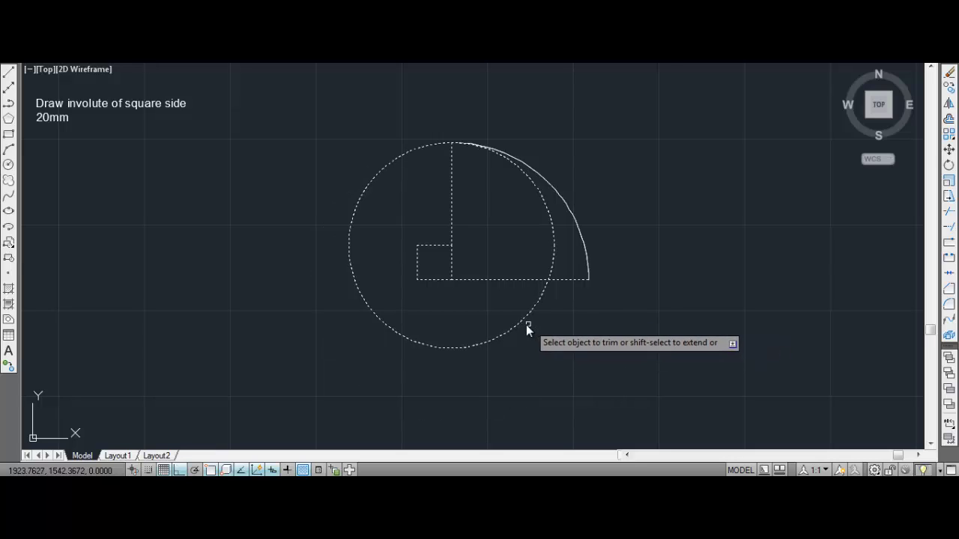
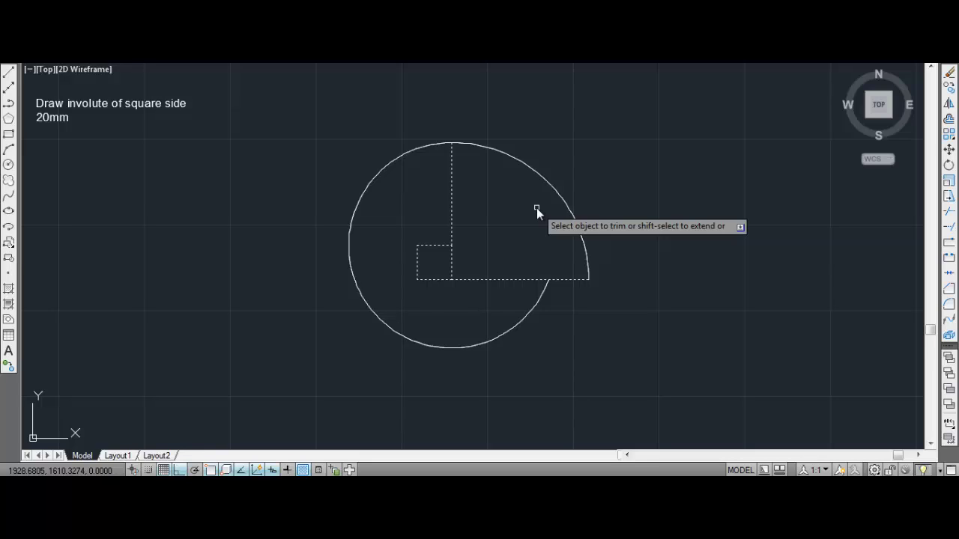
key(Return)
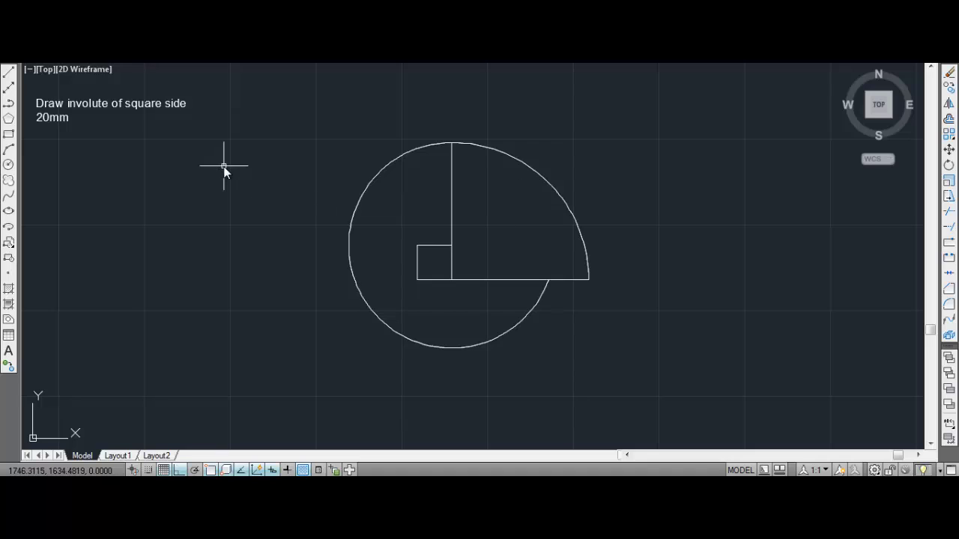
- Draw a horizontal line from the square's upper-left corner leftward to the second arc
click(8, 71)
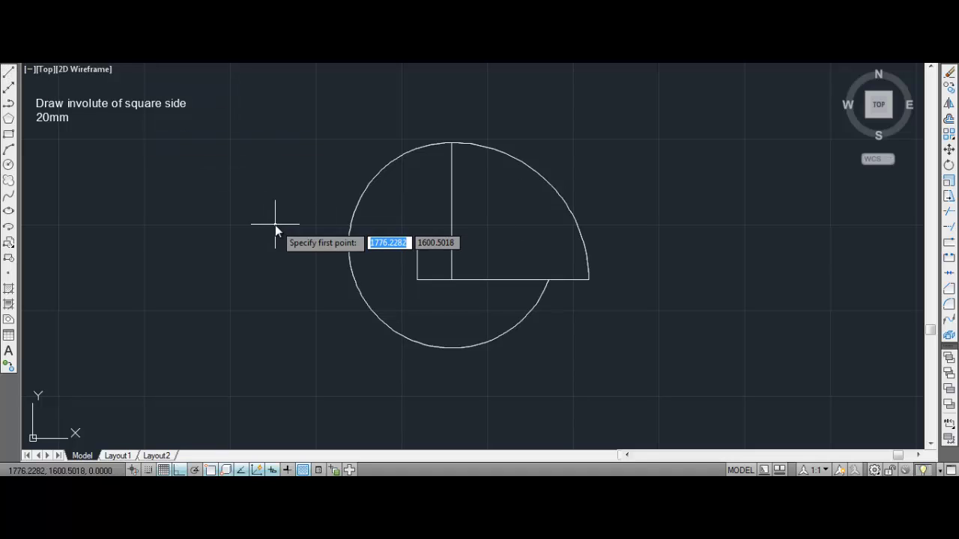
click(417, 245)
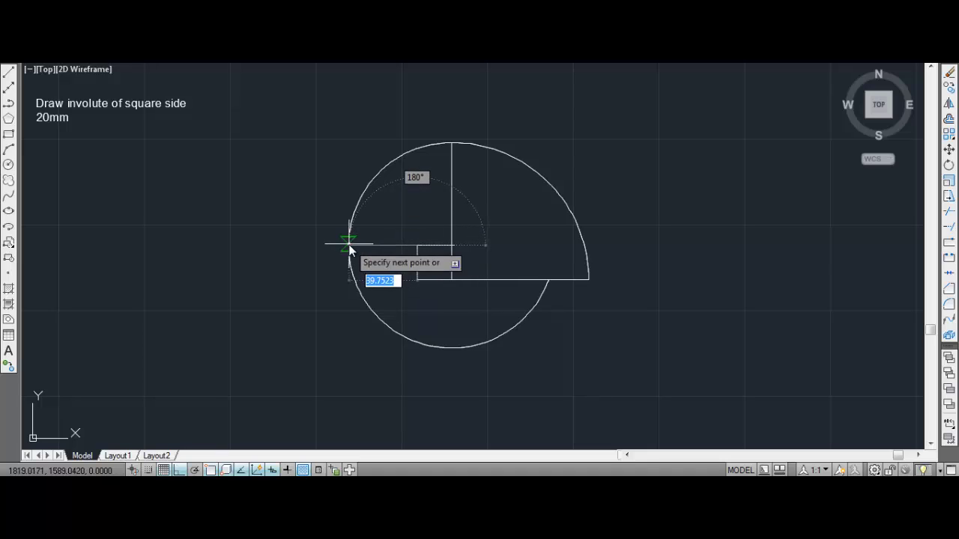
click(348, 245)
key(Return)
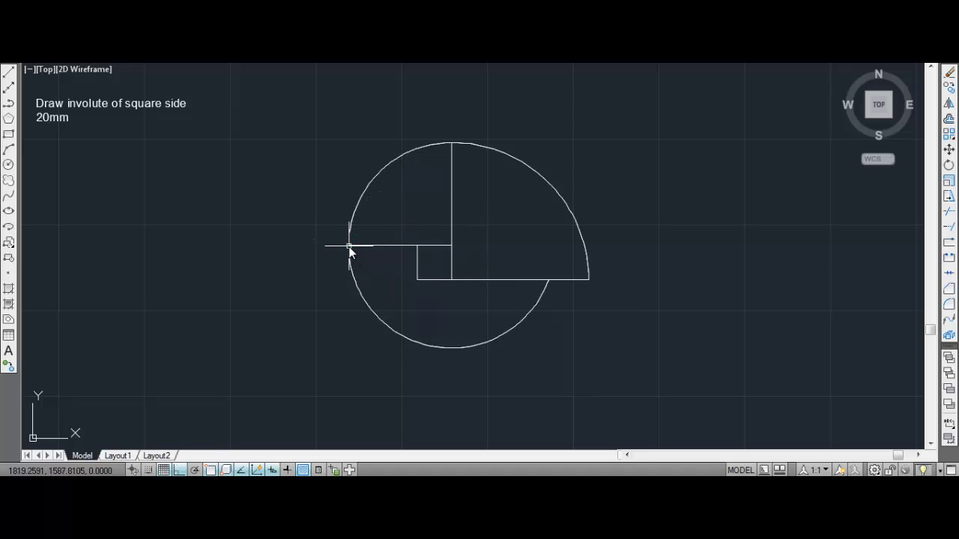
- Draw a circle of radius 40 centred on the square's upper-left corner
click(8, 165)
click(418, 245)
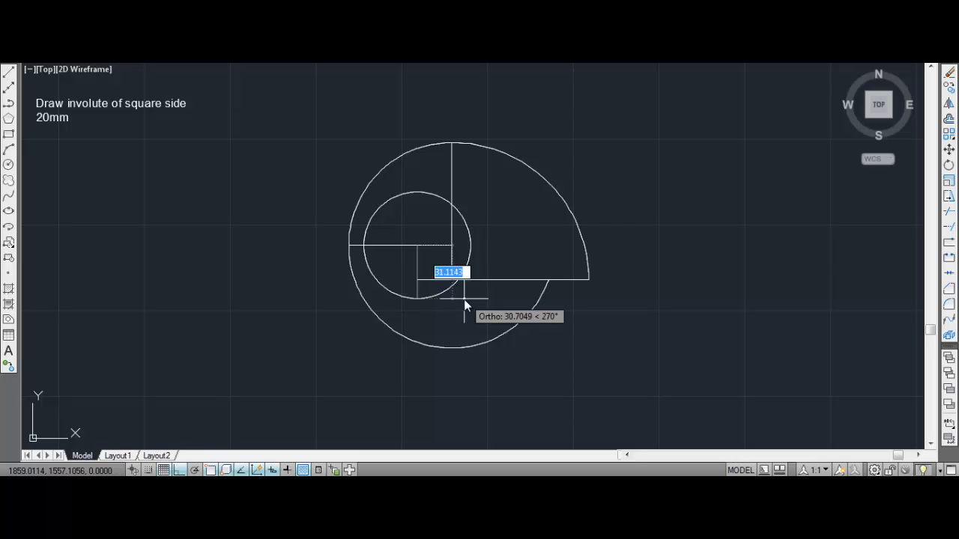
text(40)
key(Return)
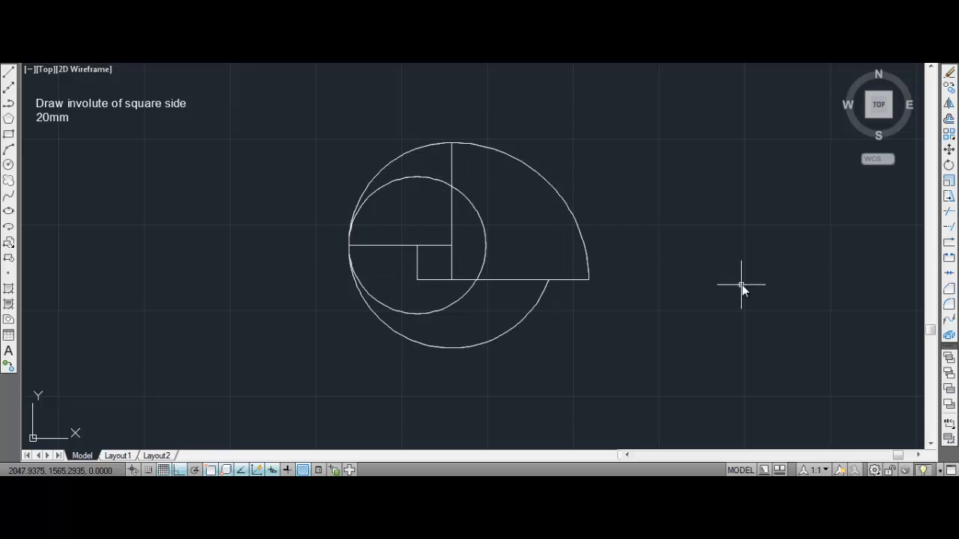
- Trim away the second arc below the horizontal line and the upper and right parts of the radius-40 circle
click(949, 212)
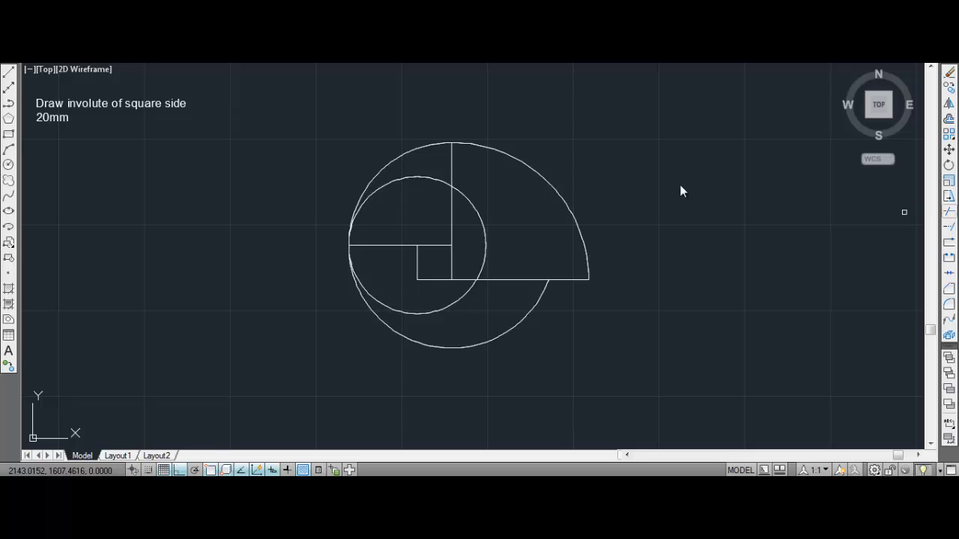
click(206, 102)
click(703, 425)
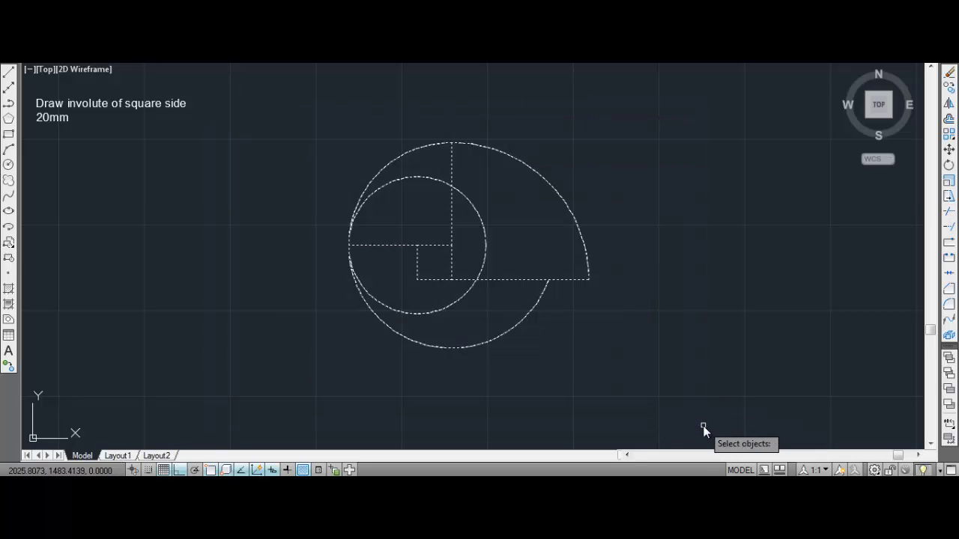
key(Return)
click(512, 331)
click(477, 233)
click(419, 177)
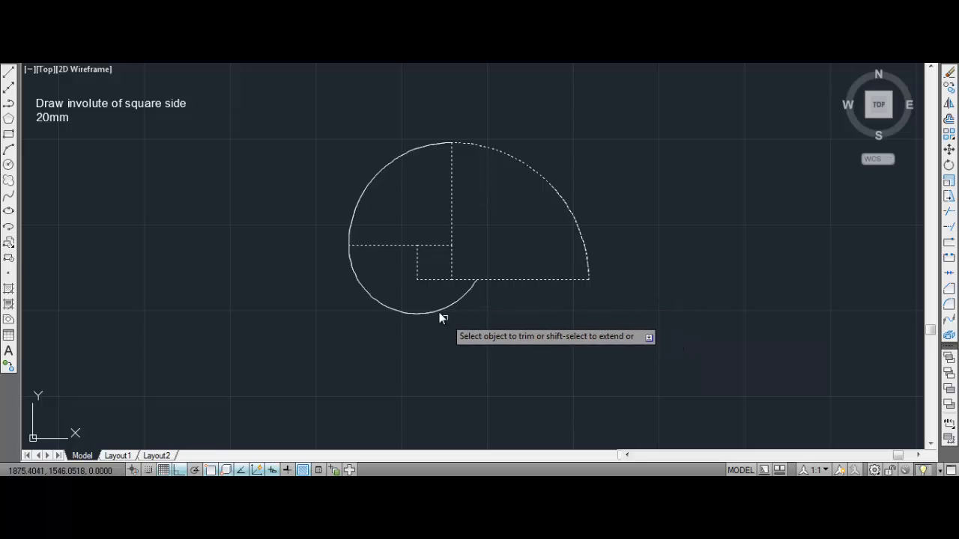
key(Escape)
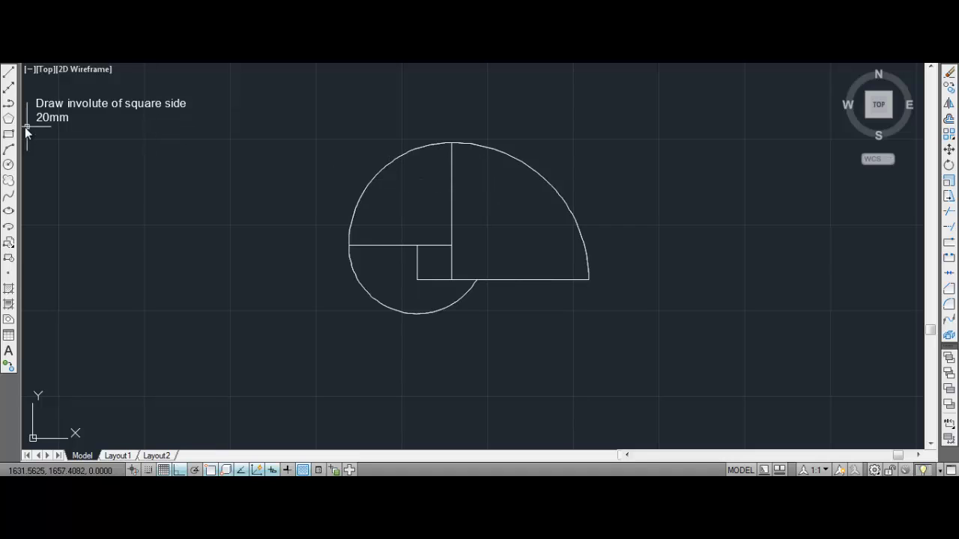
text(c)
key(Return)
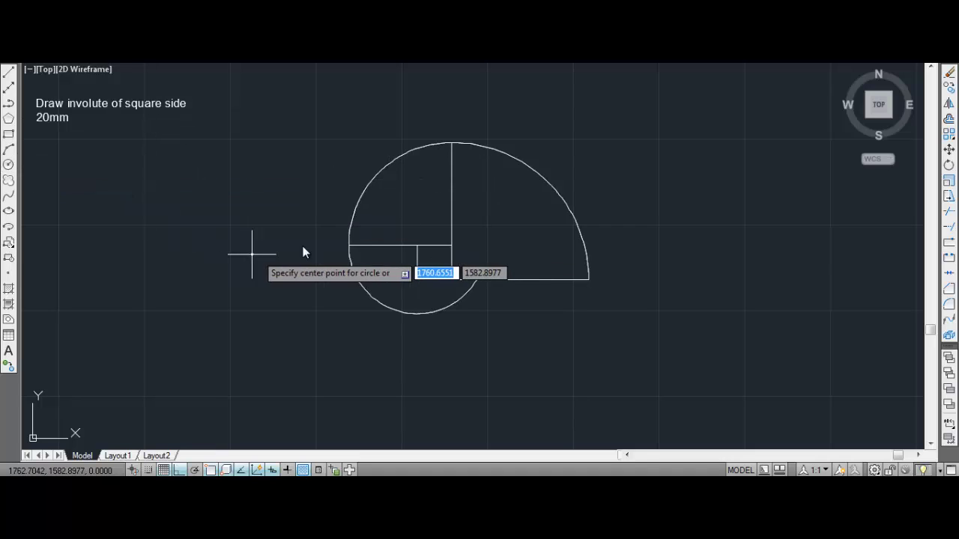
click(412, 276)
key(Escape)
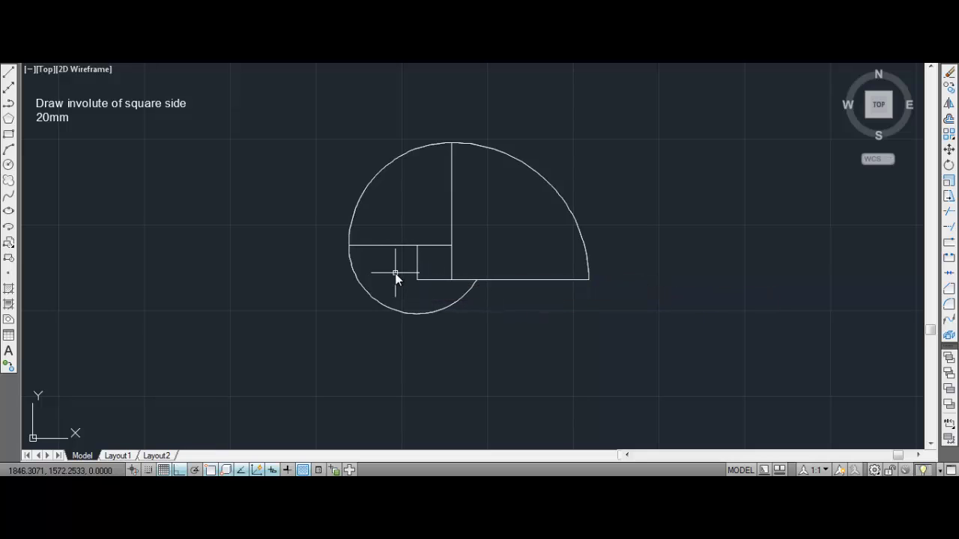
- Draw a vertical line from the square's lower-left corner down to the radius-40 arc
click(9, 72)
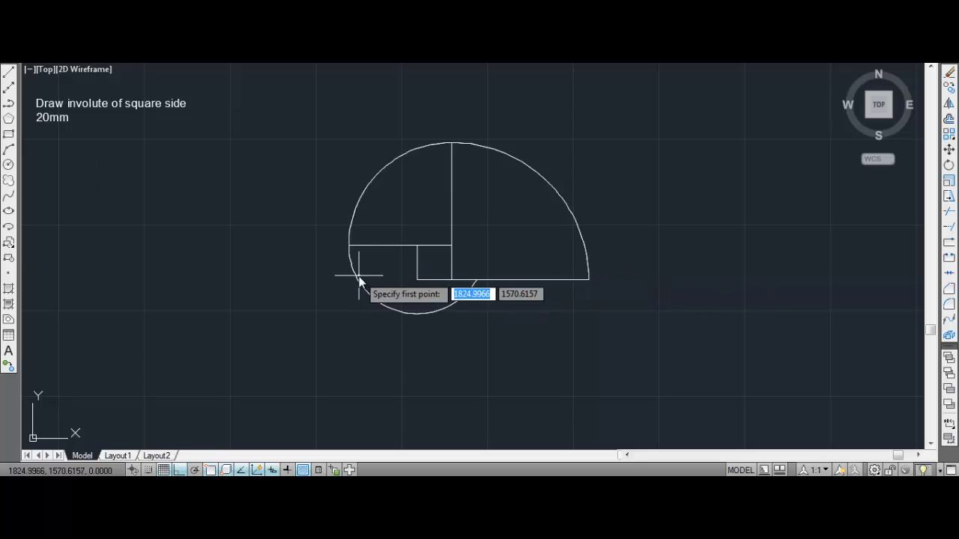
click(417, 280)
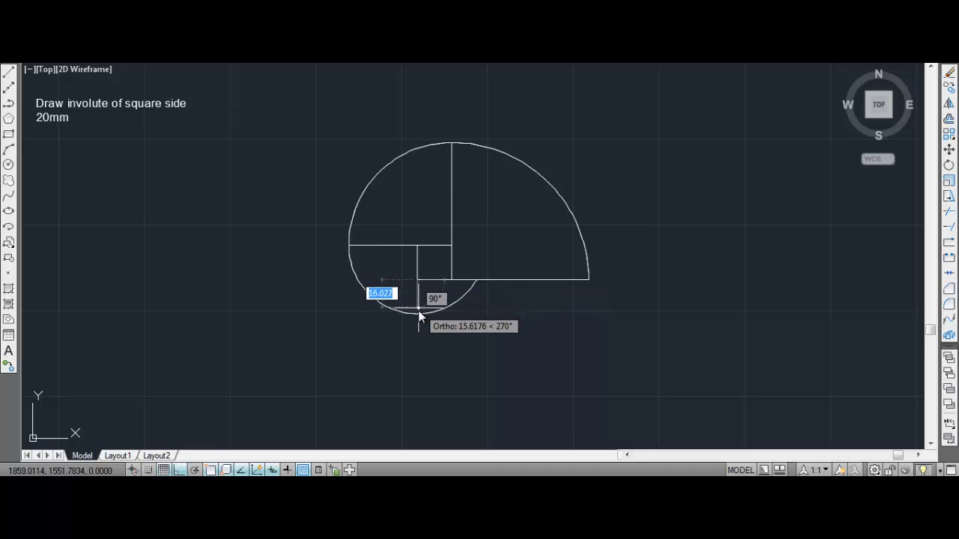
click(418, 315)
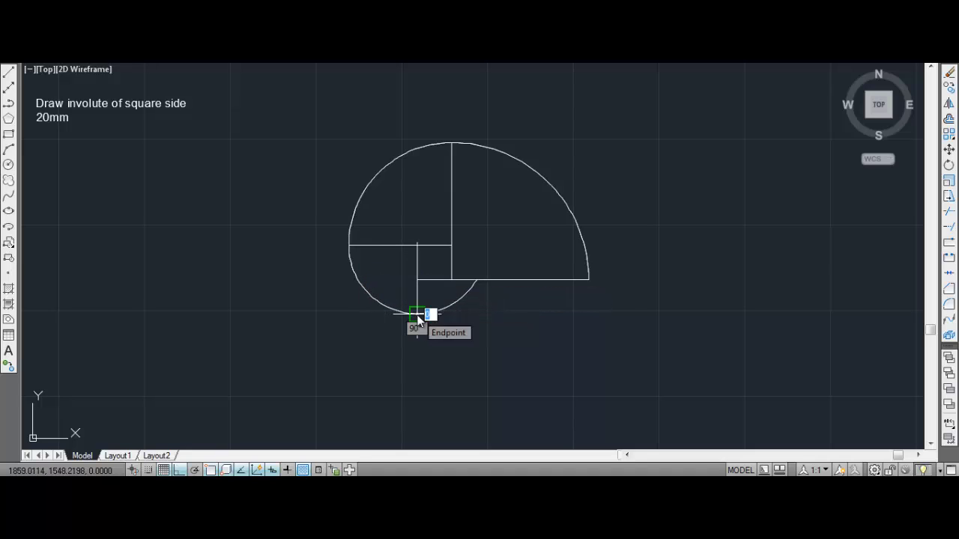
key(Return)
- Draw a circle of radius 20 centred on the square's lower-left corner
click(9, 165)
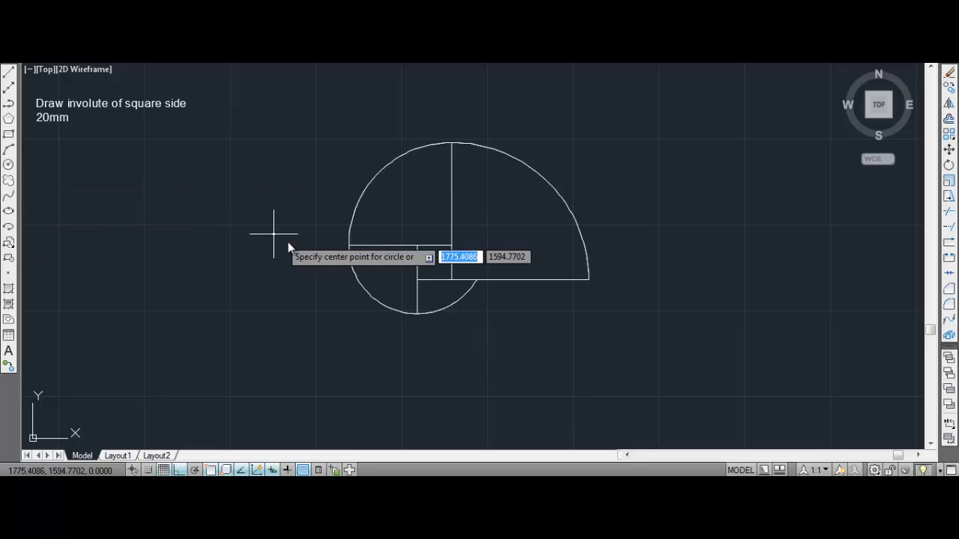
click(417, 280)
text(20)
key(Return)
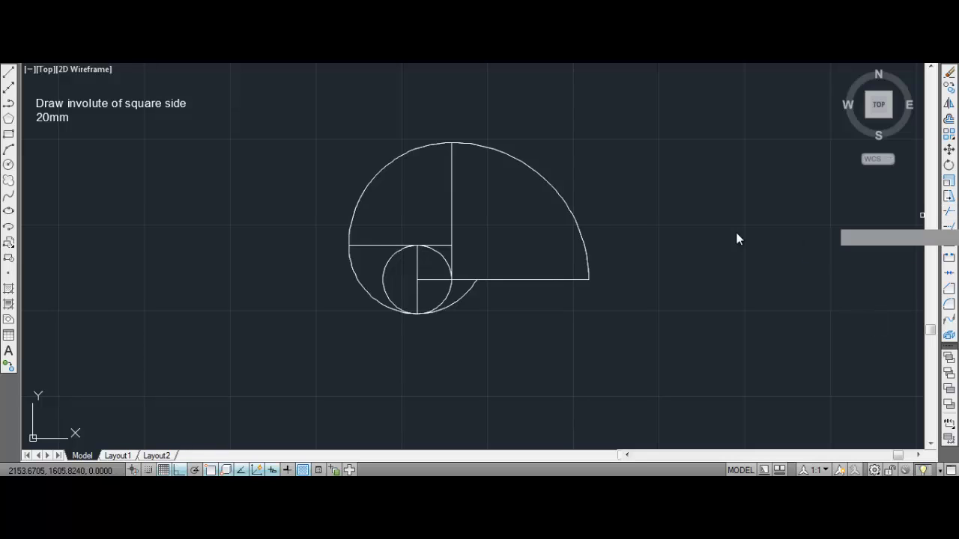
- Trim the radius-20 circle to its lower-right quarter and remove the radius-40 arc to the right of the lower vertical line
click(256, 128)
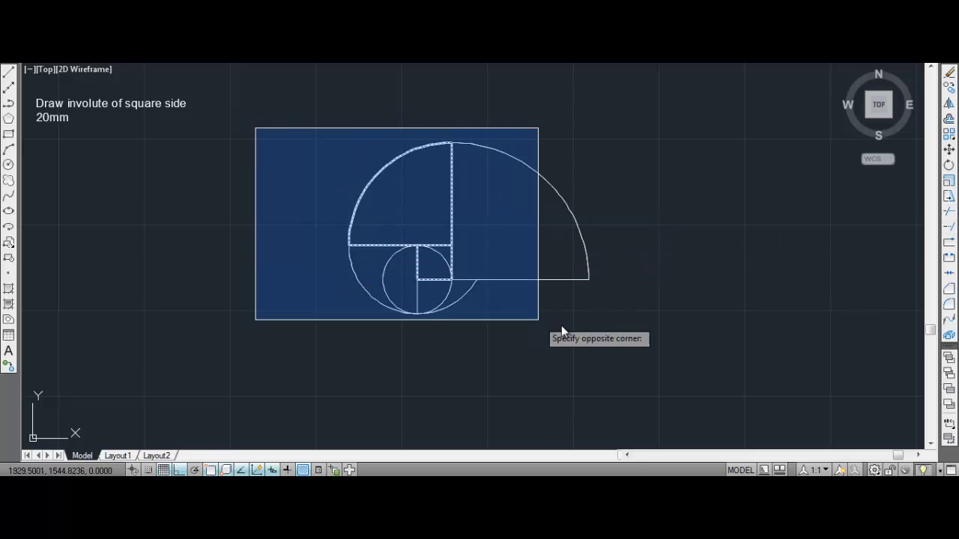
click(624, 344)
key(Return)
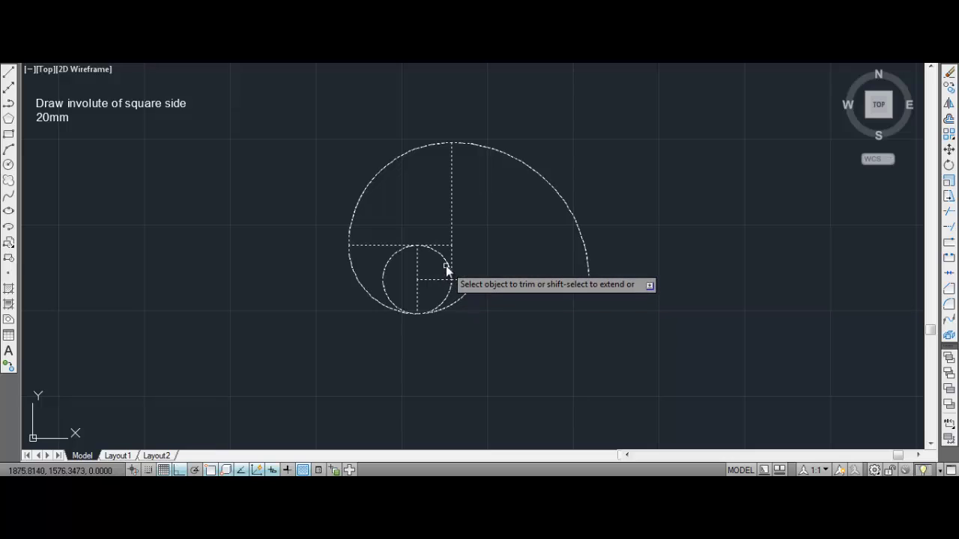
click(446, 265)
click(392, 258)
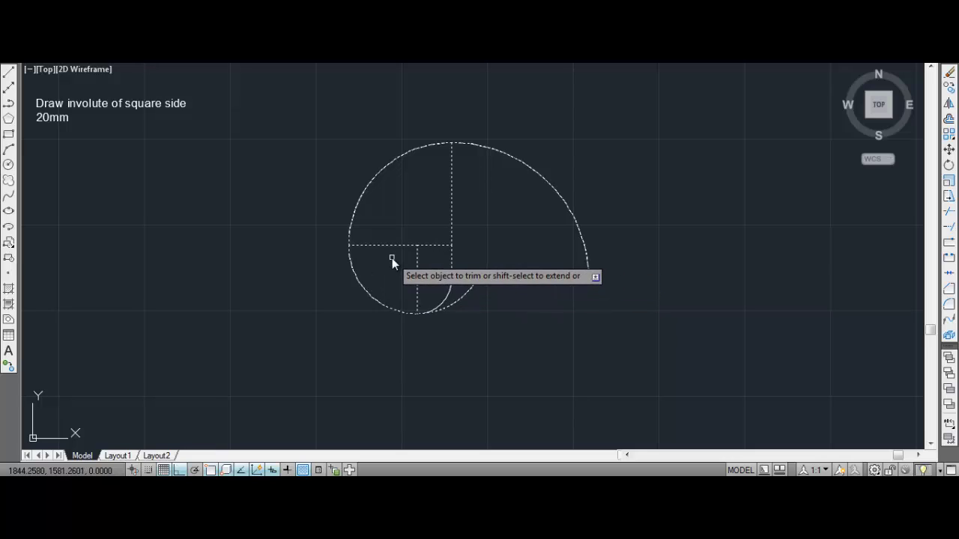
click(464, 297)
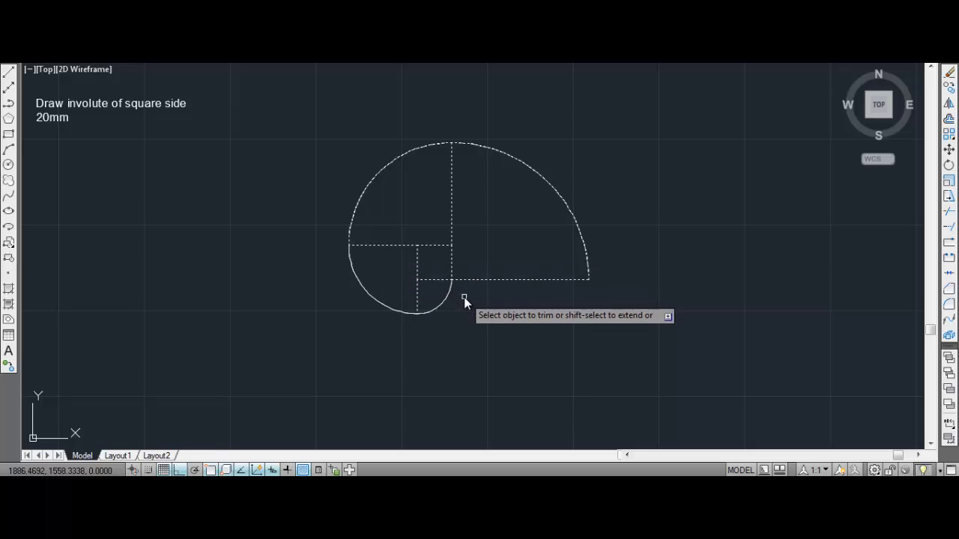
key(Return)
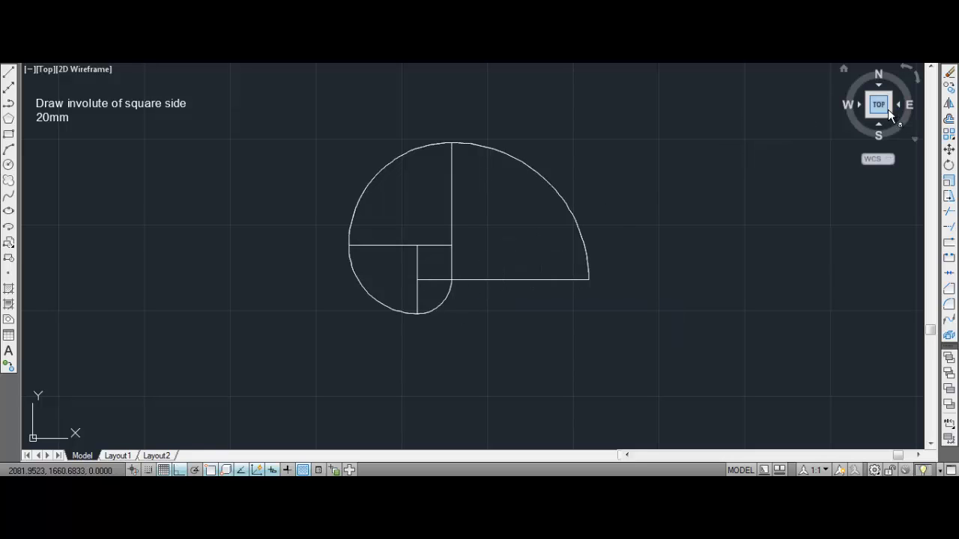
- Erase the four construction lines extending from the square's corners to the involute curve
click(950, 75)
click(531, 280)
click(451, 206)
click(384, 245)
click(417, 293)
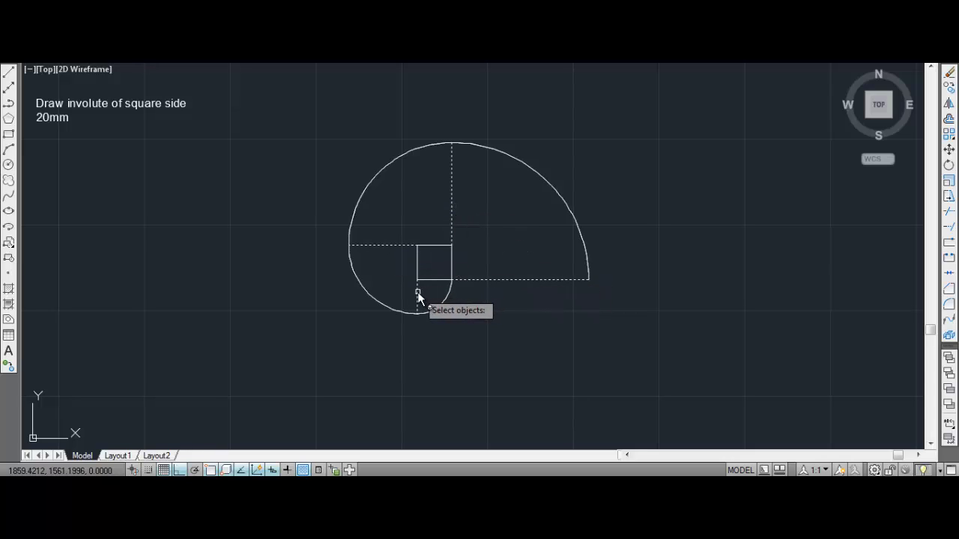
key(Return)
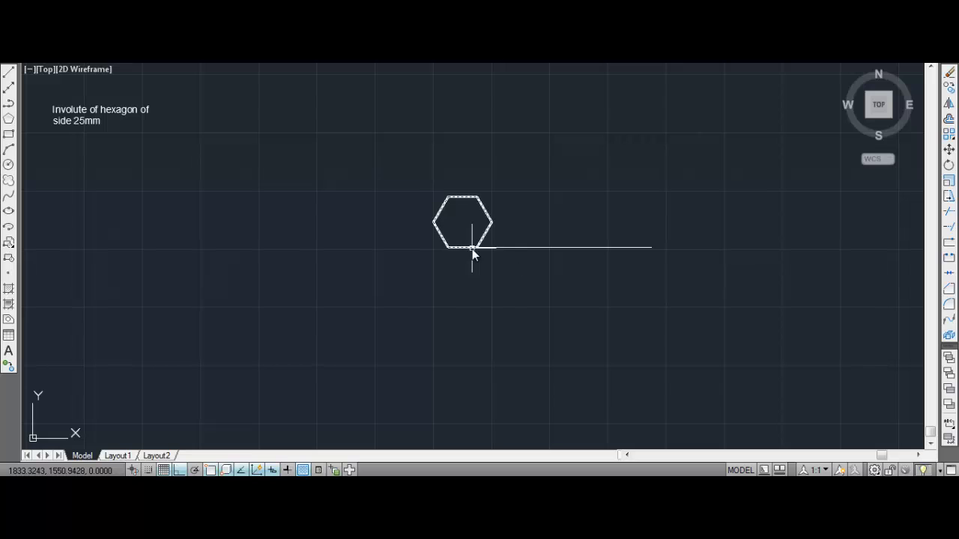
- Draw a circle of radius 150 centred on the hexagon's lower-right vertex
click(8, 164)
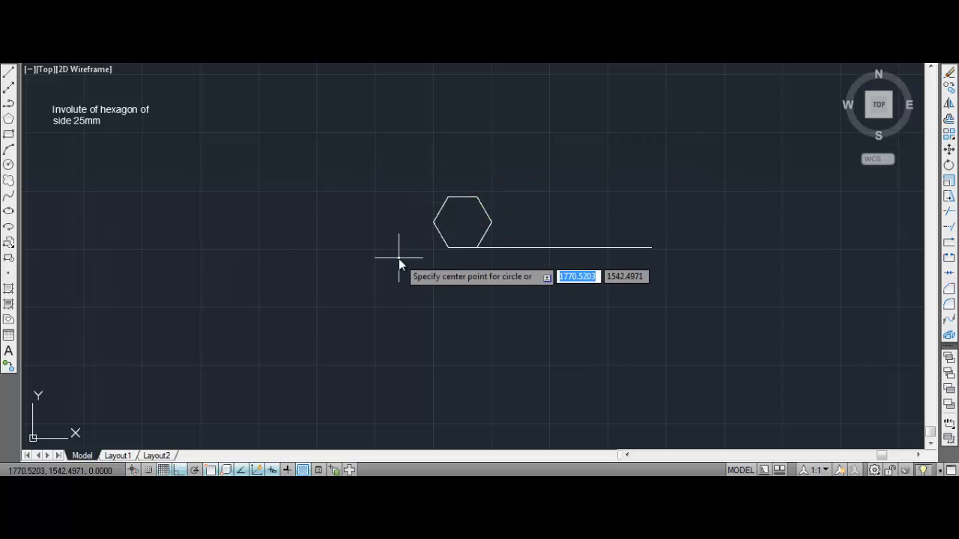
click(476, 248)
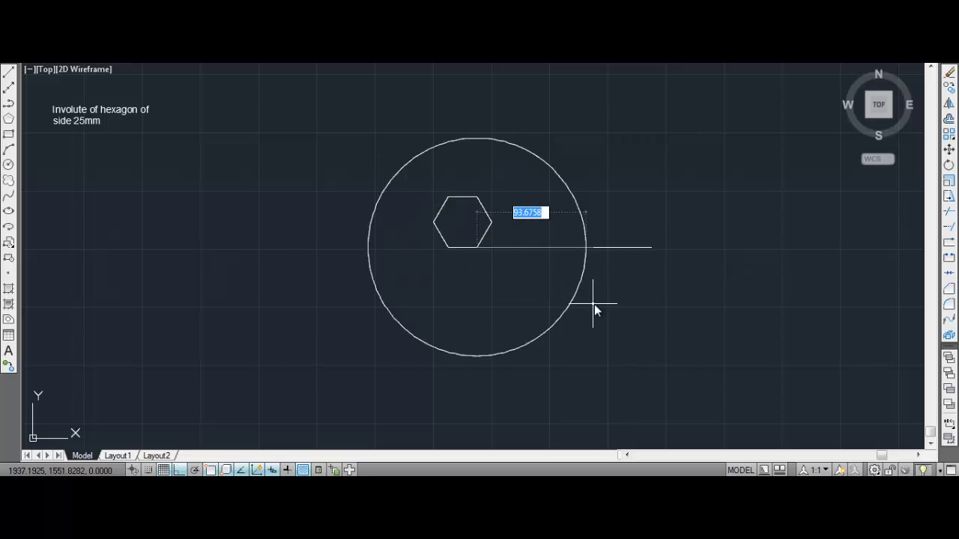
text(150)
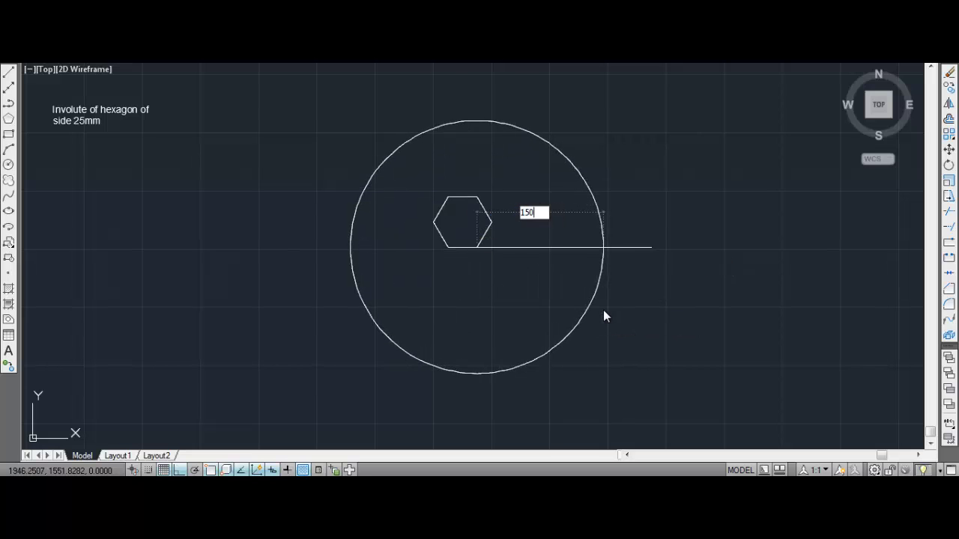
key(Return)
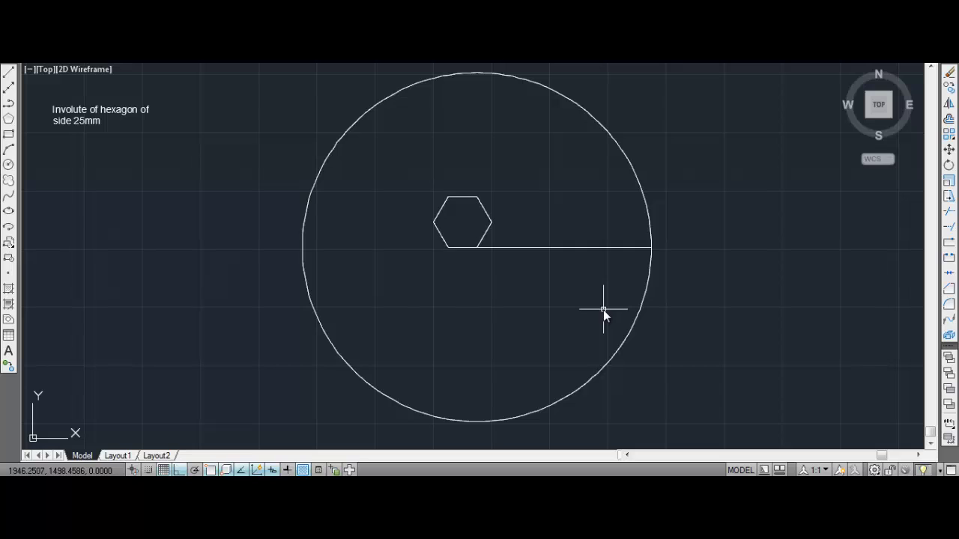
- With Ortho off and polar tracking on, draw a line from the hexagon's right vertex to the large circle, extending the lower-right side
click(8, 72)
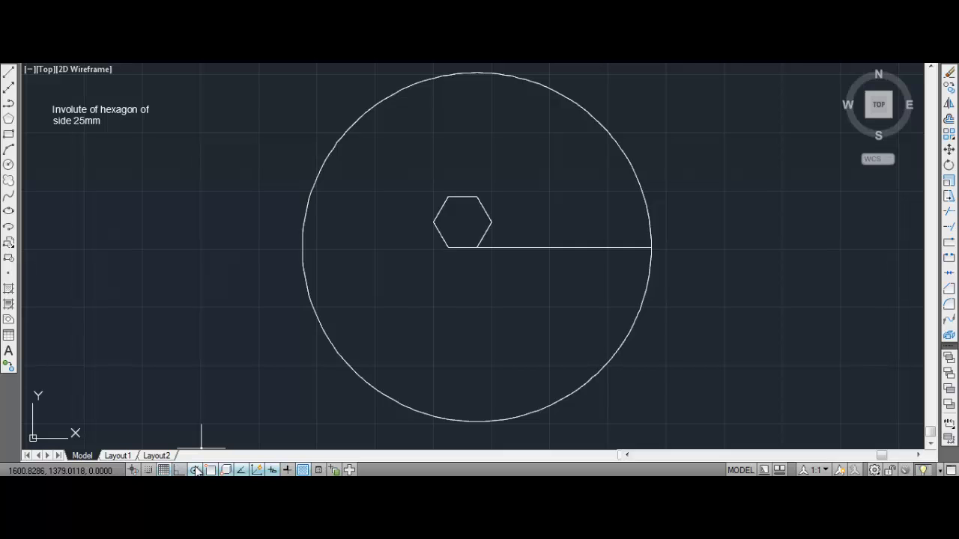
click(491, 222)
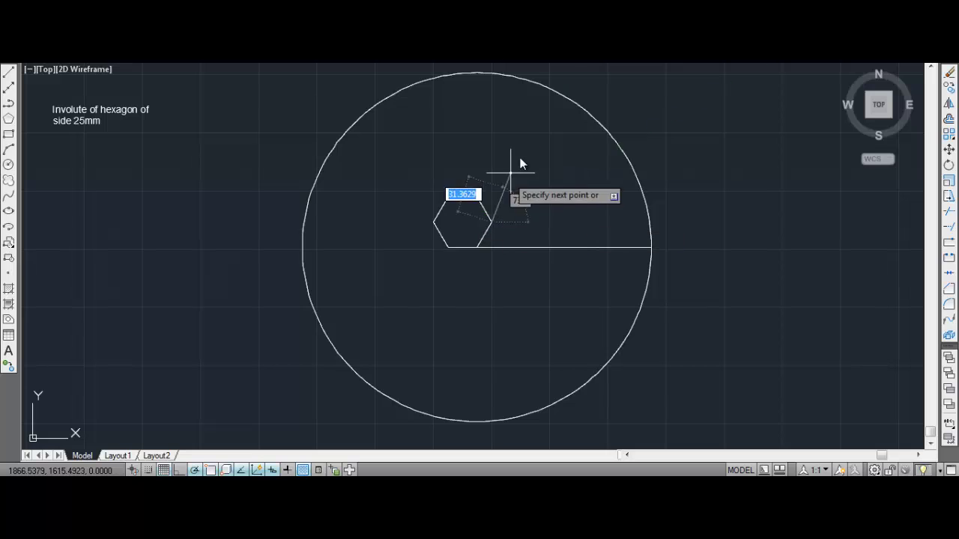
click(573, 79)
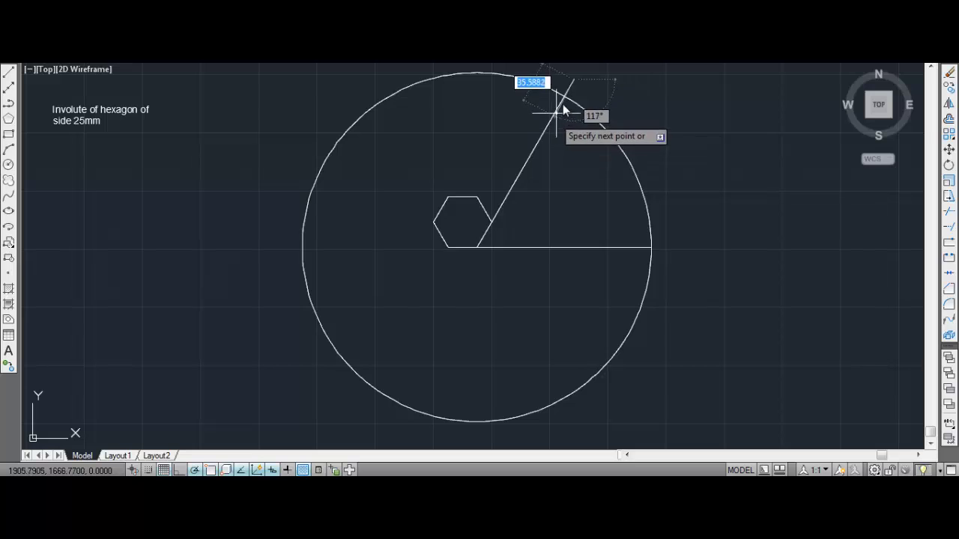
text(u)
key(Return)
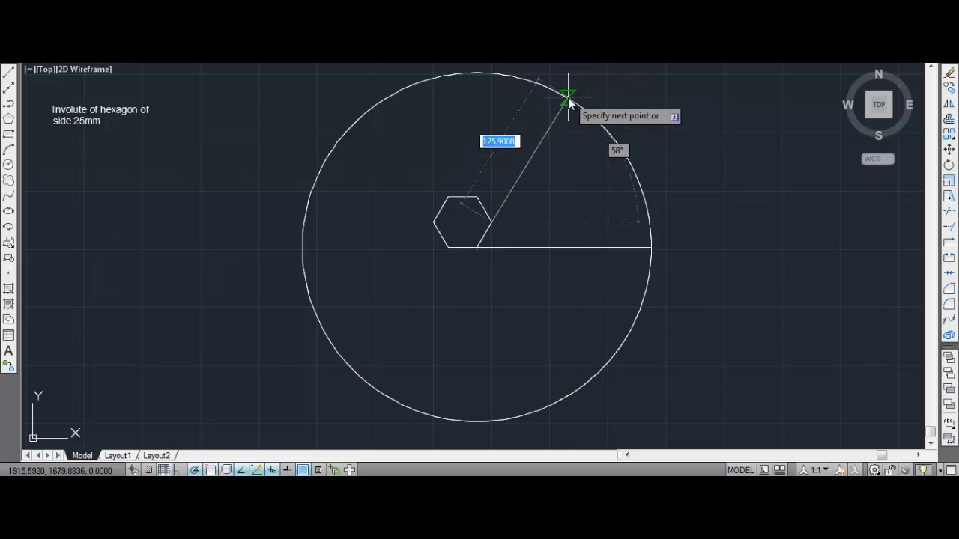
click(565, 96)
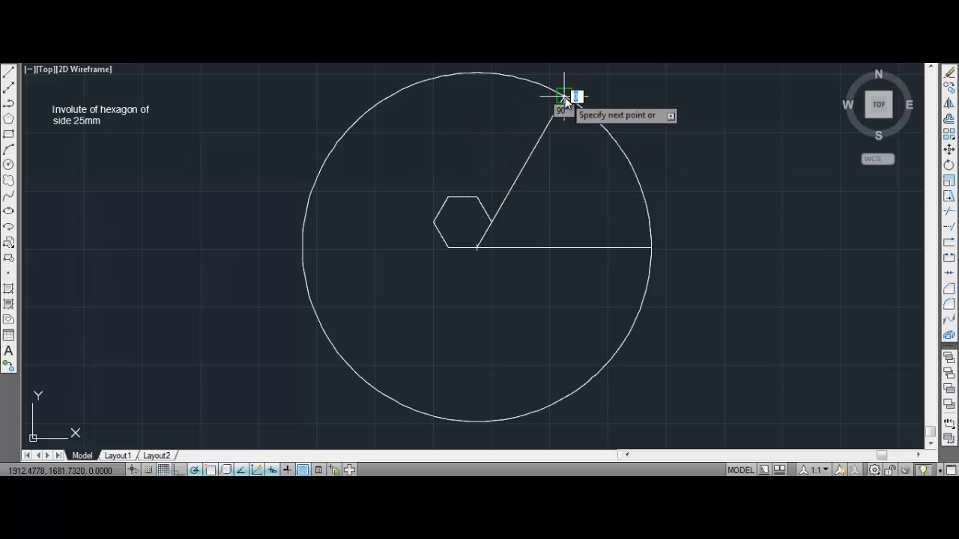
key(Return)
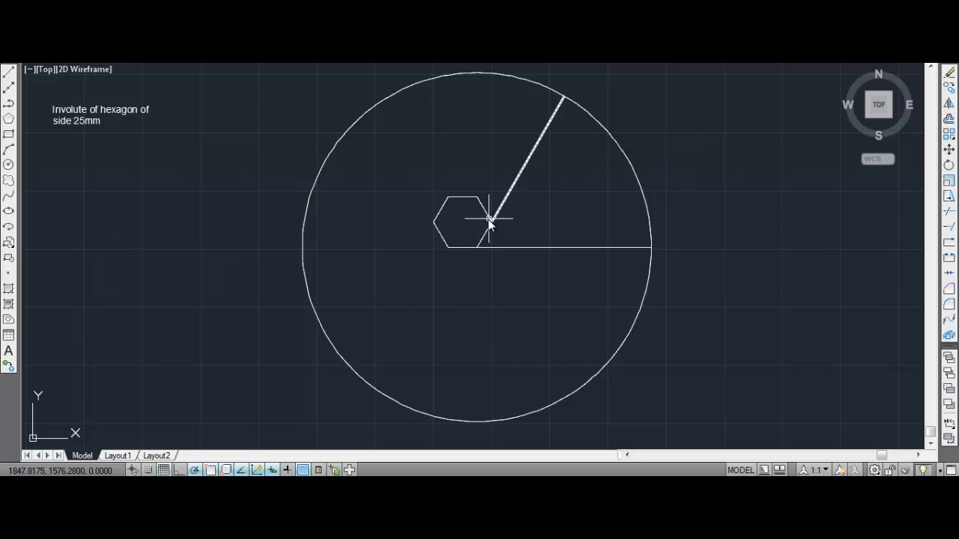
- Draw a circle of radius 125 centred on the hexagon's right vertex, with Ortho turned back on
click(9, 166)
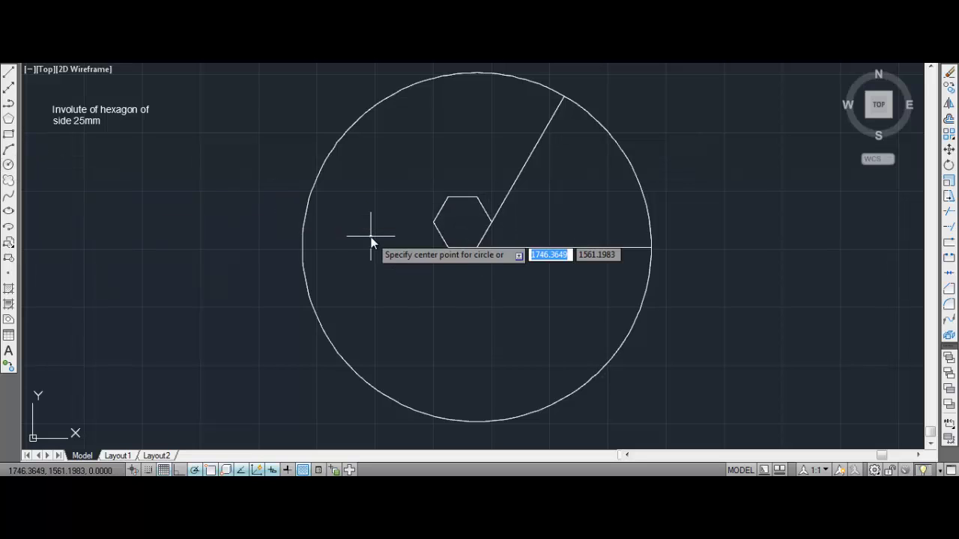
click(489, 222)
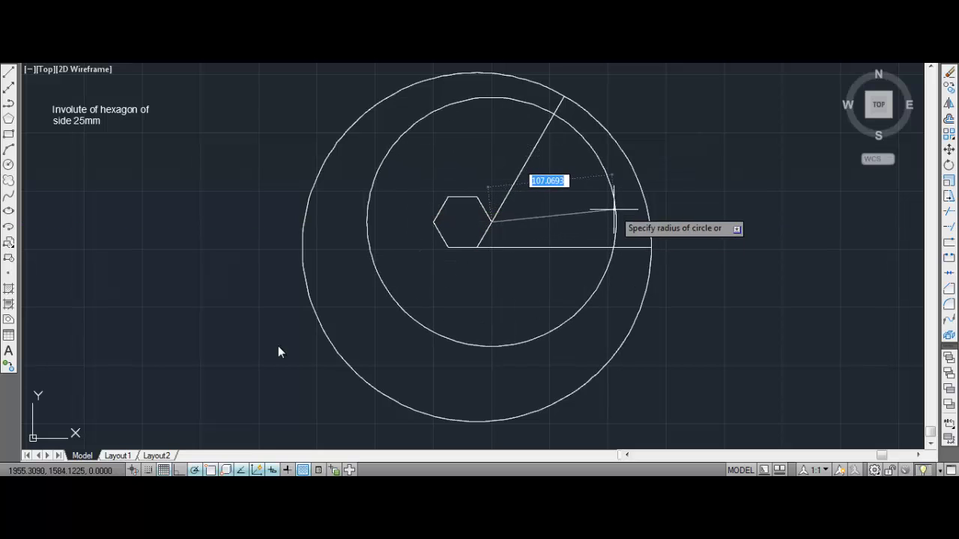
click(179, 470)
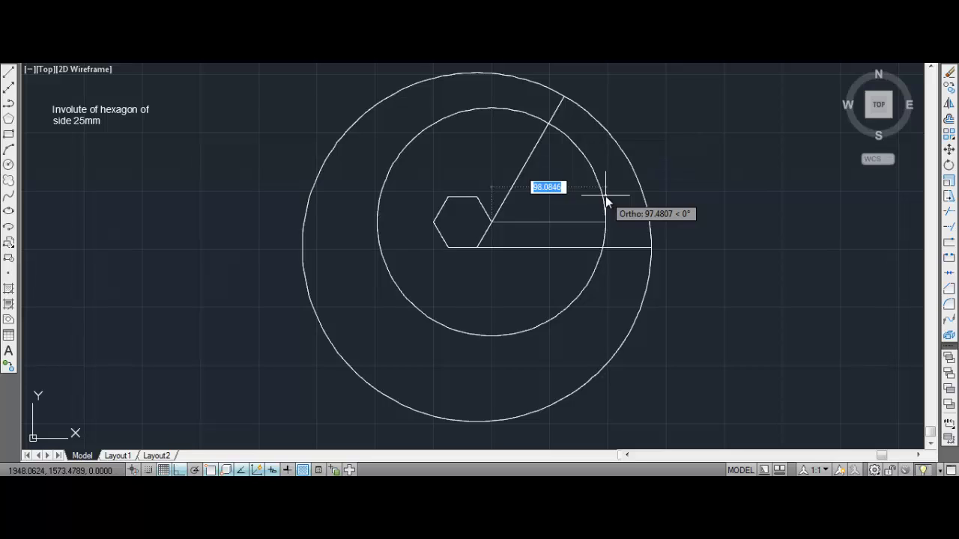
text(125)
key(Return)
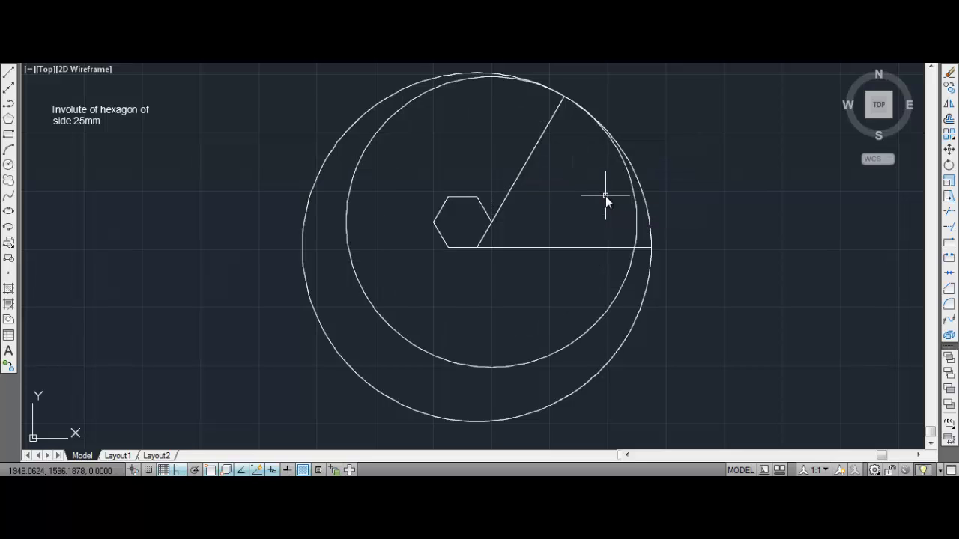
- Trim the radius-150 circle to its arc between the horizontal and slanted lines, and remove the radius-125 circle's part between those lines
click(948, 213)
click(281, 76)
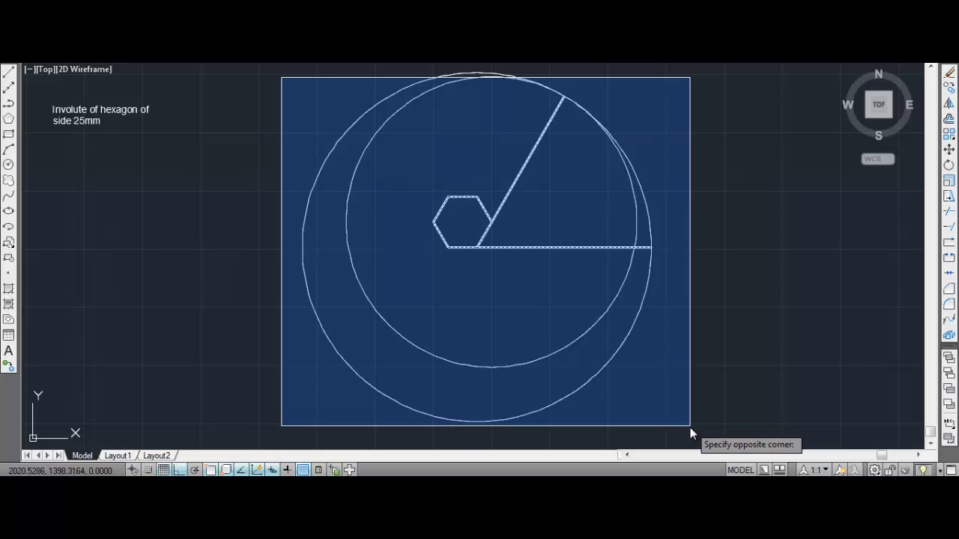
click(689, 428)
click(459, 78)
click(457, 76)
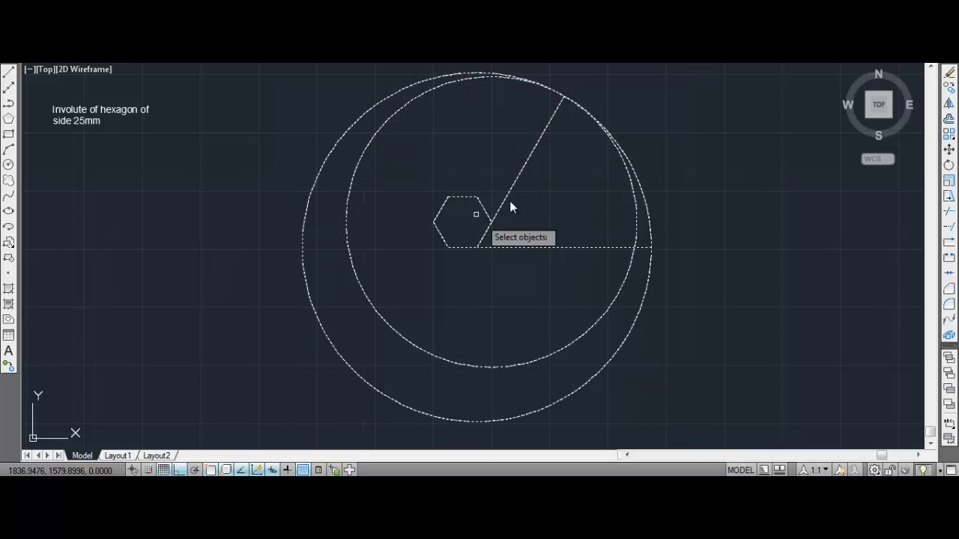
key(Return)
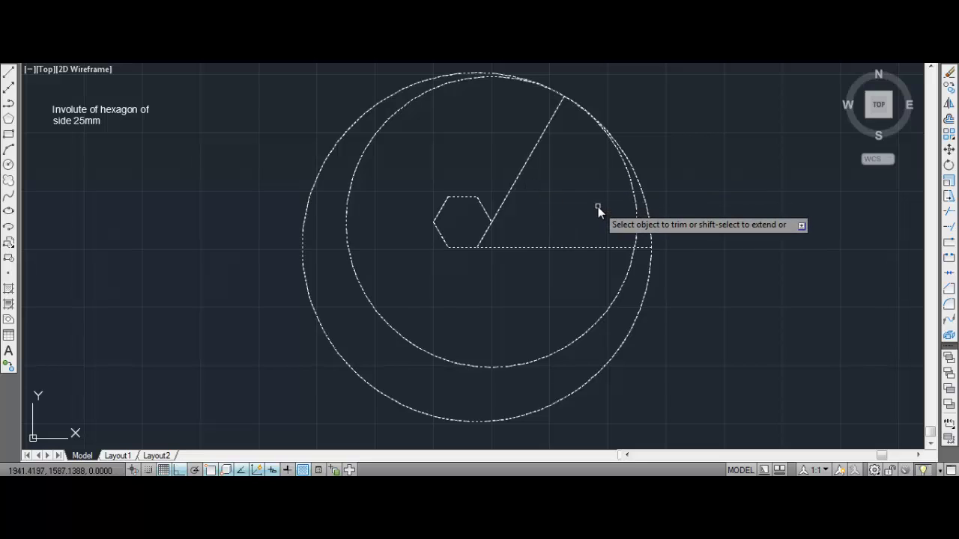
click(638, 227)
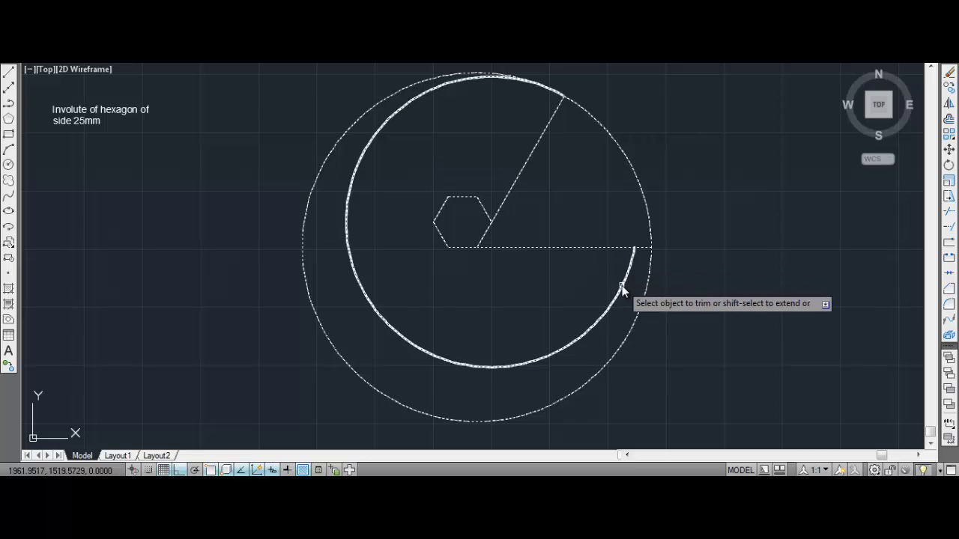
click(645, 300)
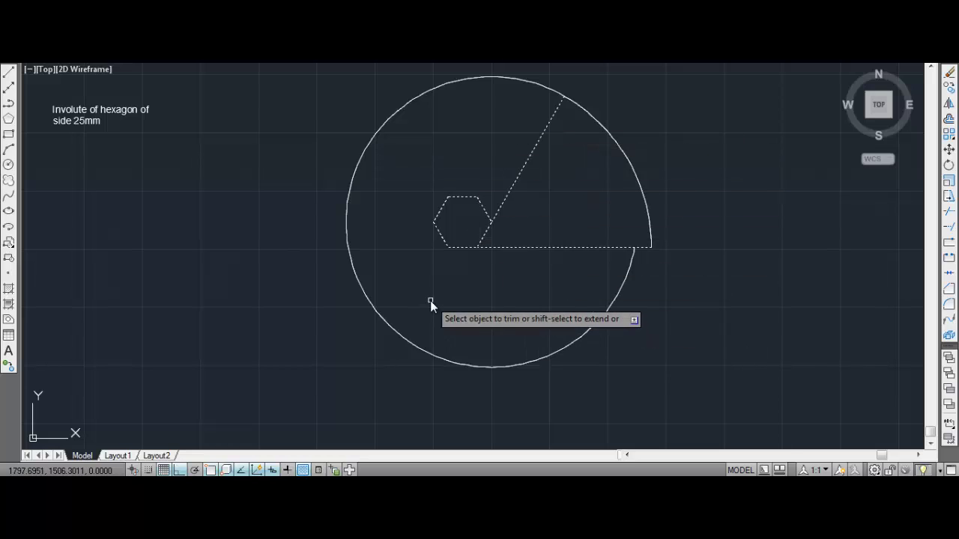
key(Escape)
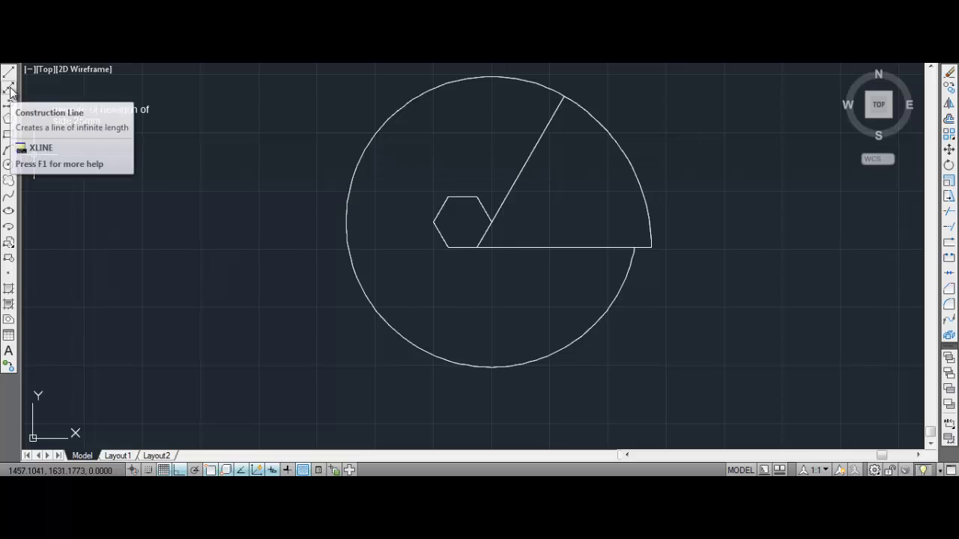
- Draw a circle of radius 100 centred on the hexagon's upper-right vertex
click(8, 164)
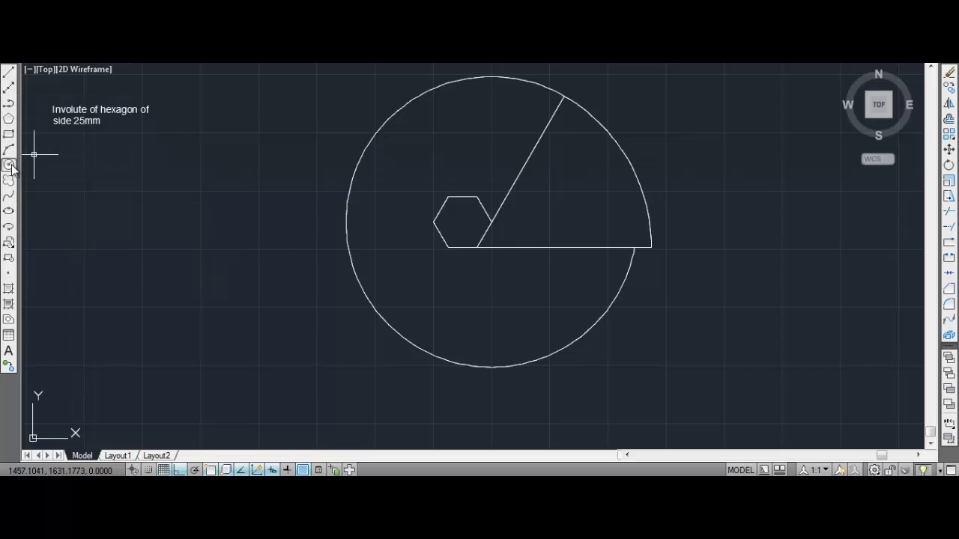
click(476, 197)
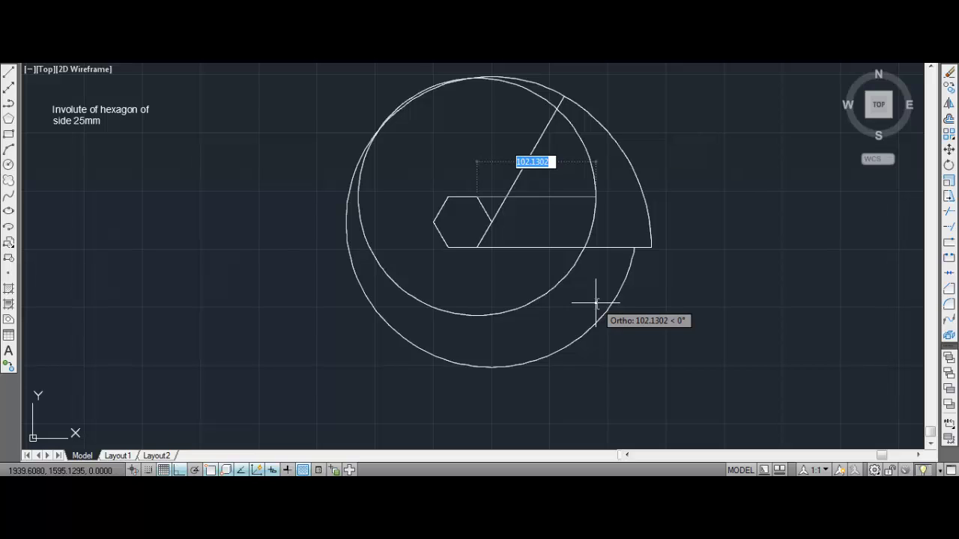
text(100)
key(Return)
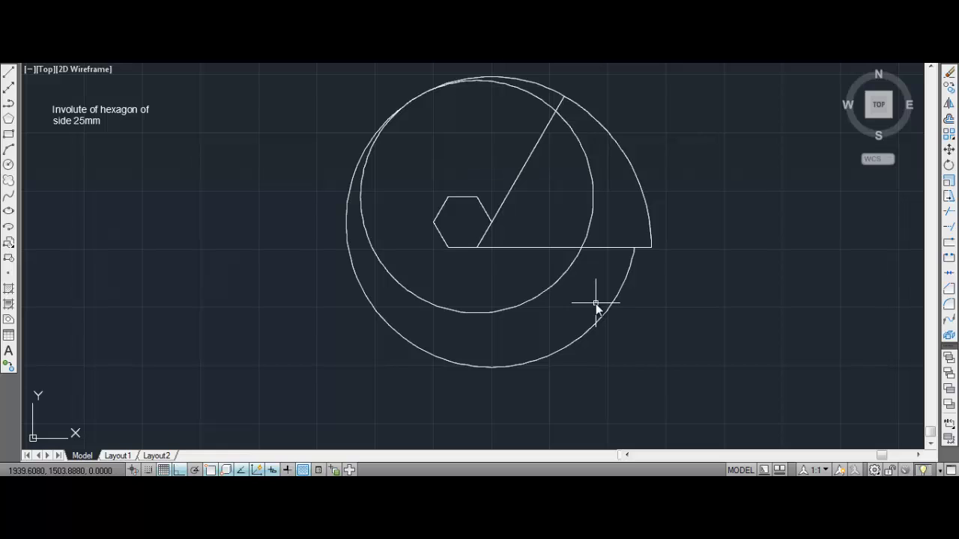
- Start a trim with the radius-100 circle, radius-125 arc, slanted line, hexagon, horizontal line and radius-150 arc as cutting edges
click(949, 212)
click(384, 124)
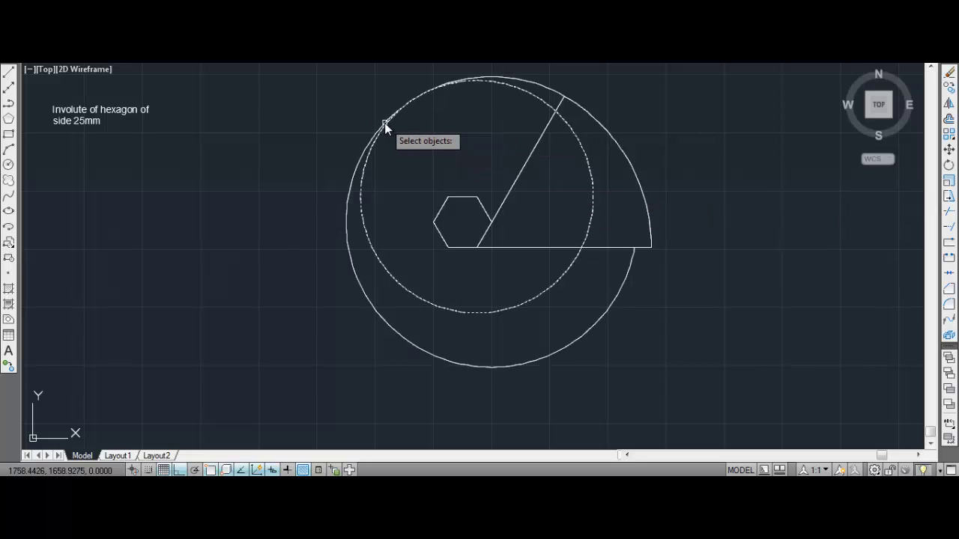
click(382, 123)
click(514, 183)
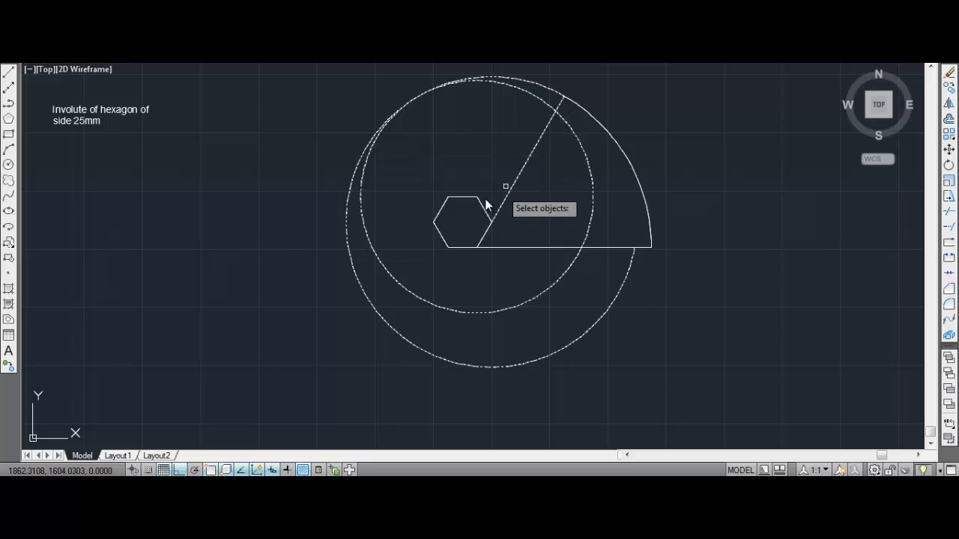
click(470, 198)
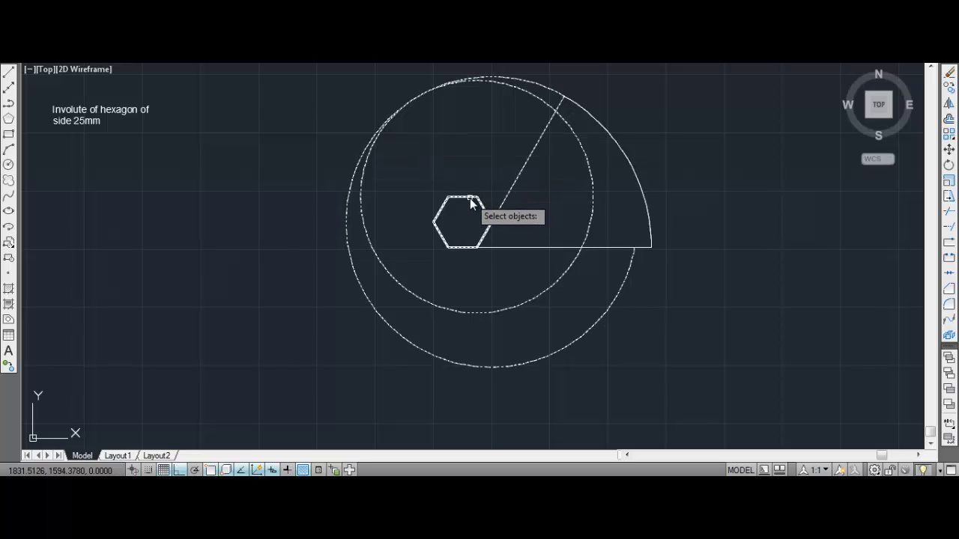
click(527, 247)
click(633, 162)
key(Return)
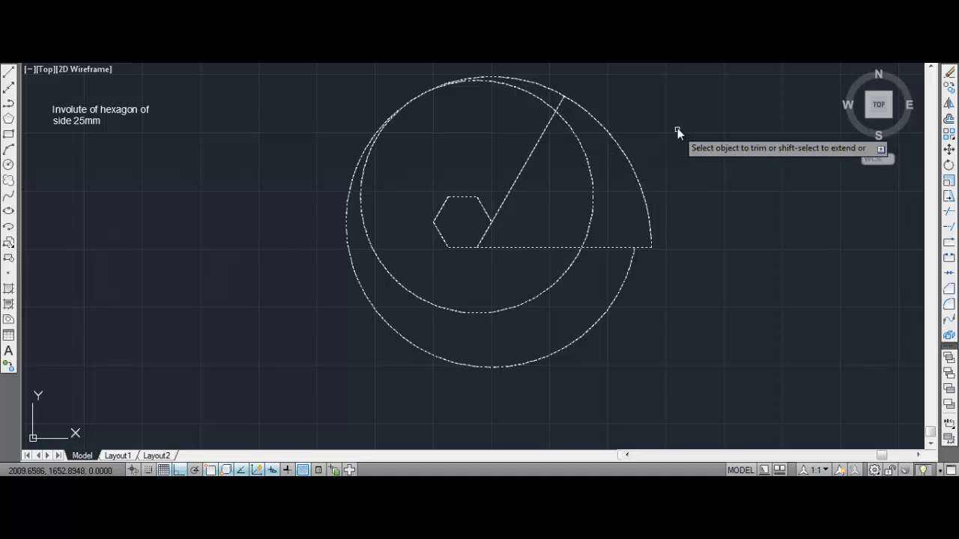
shift+click(585, 248)
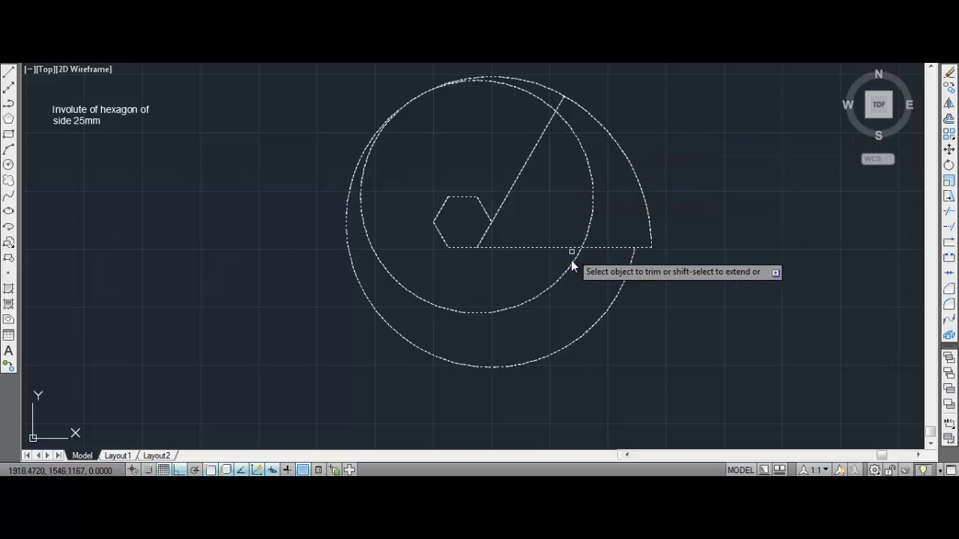
click(571, 267)
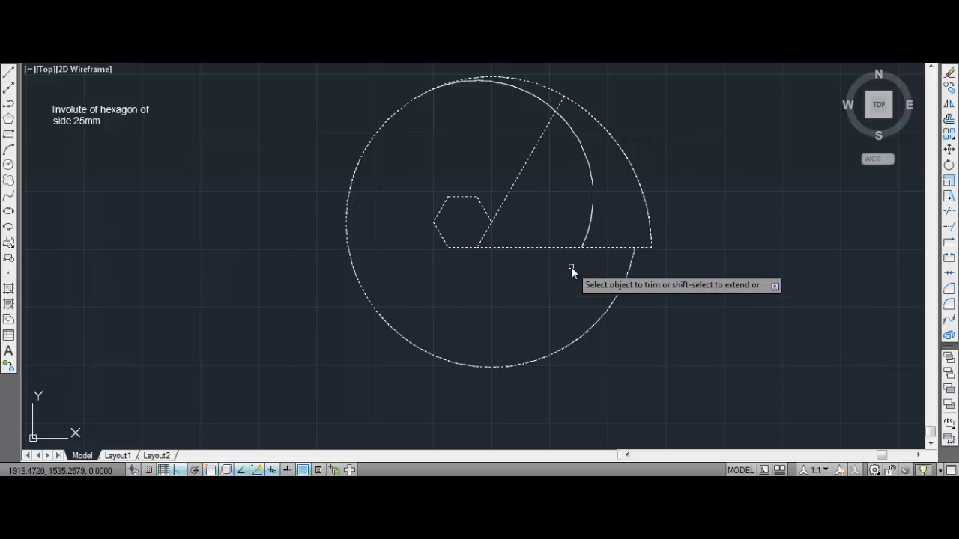
click(590, 223)
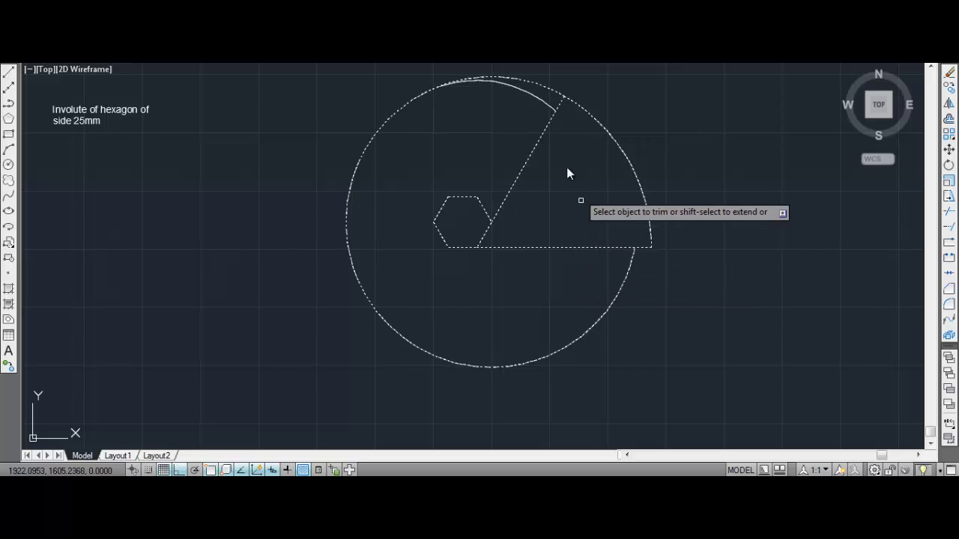
click(545, 103)
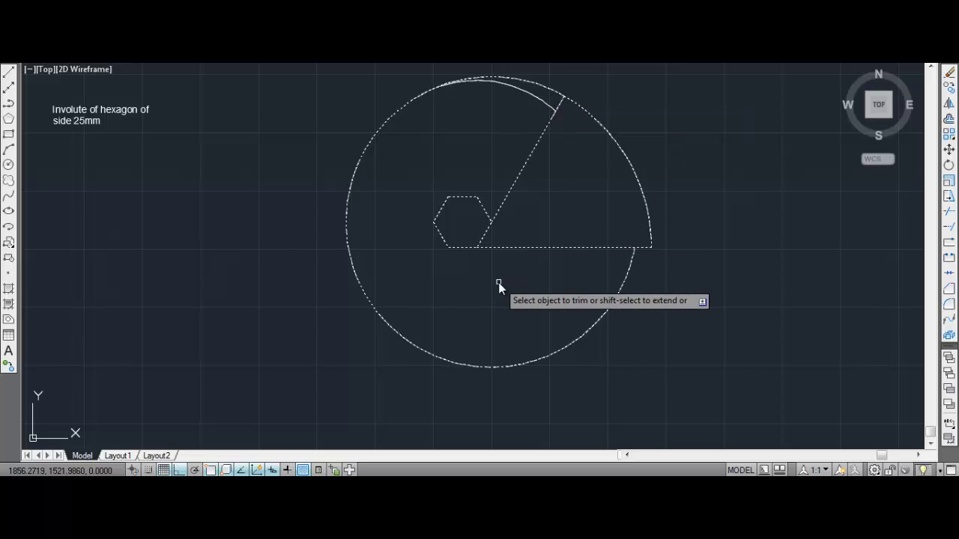
key(u)
key(Return)
key(u)
key(Return)
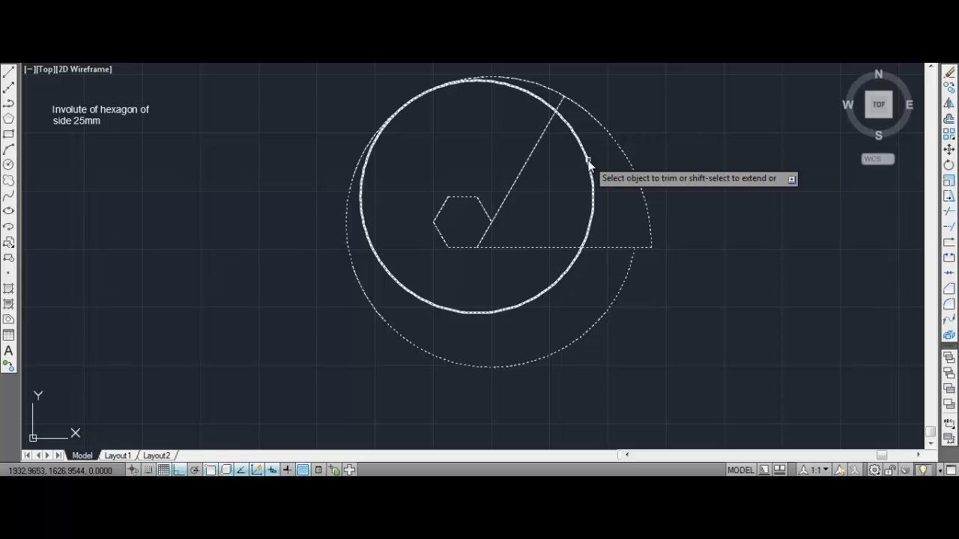
- Trim the radius-125 arc beyond its tangency with the radius-100 circle, and that circle's part from the horizontal line up to the tangency
click(622, 291)
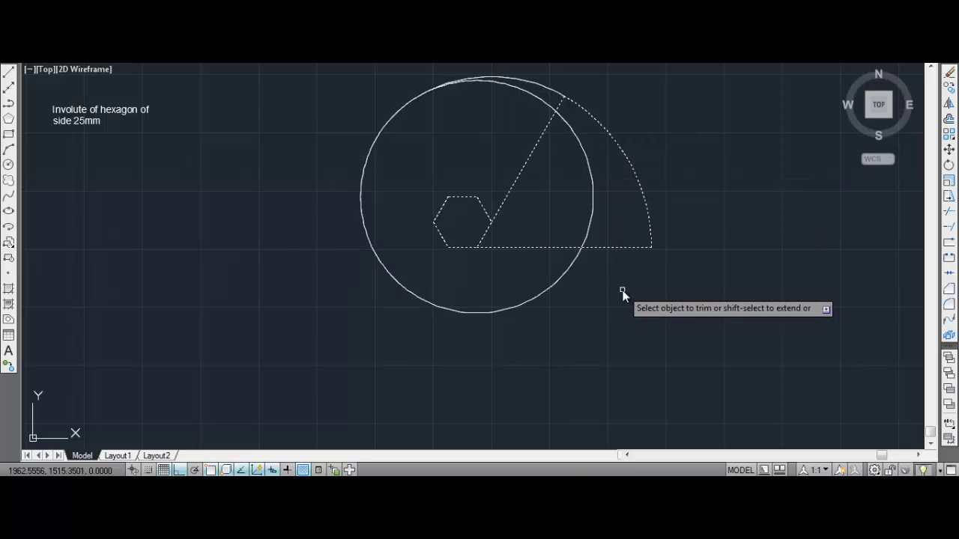
click(592, 186)
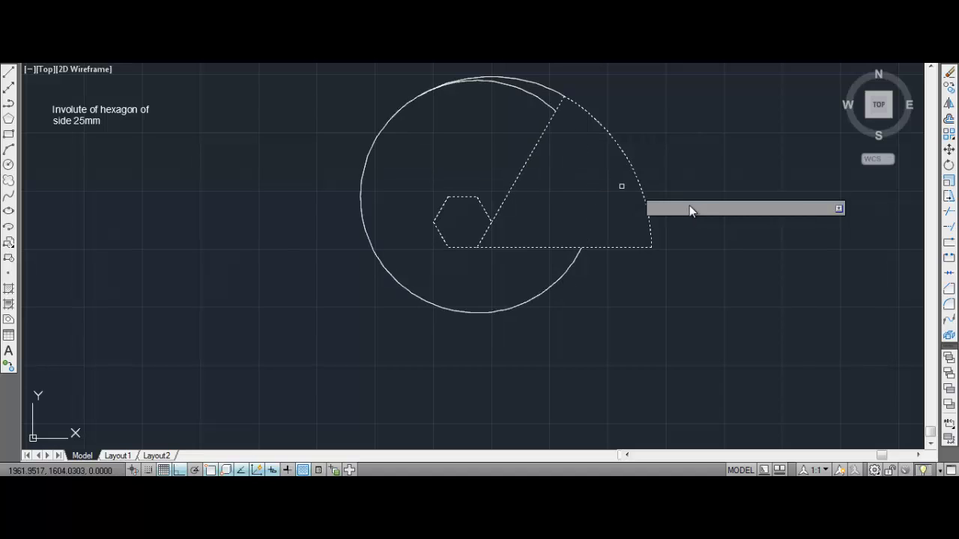
click(545, 102)
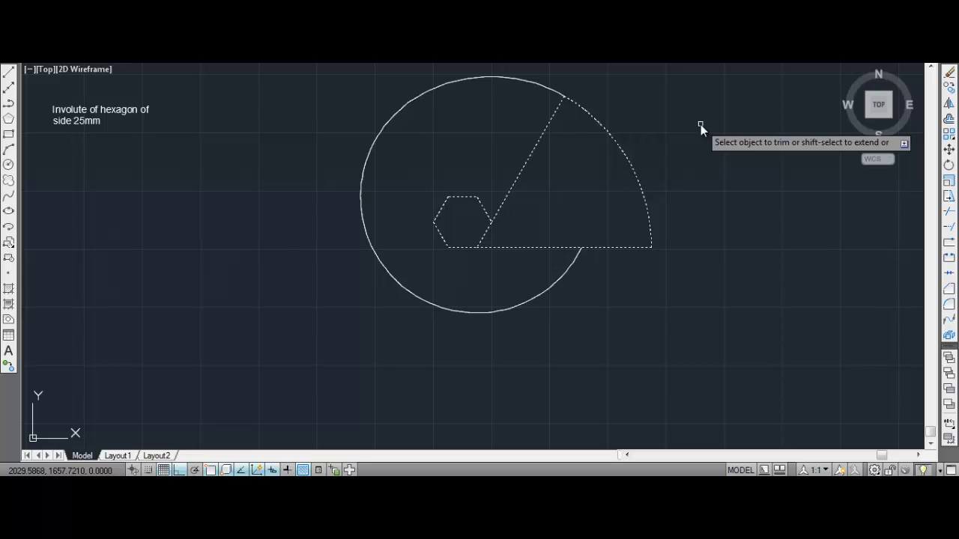
key(Escape)
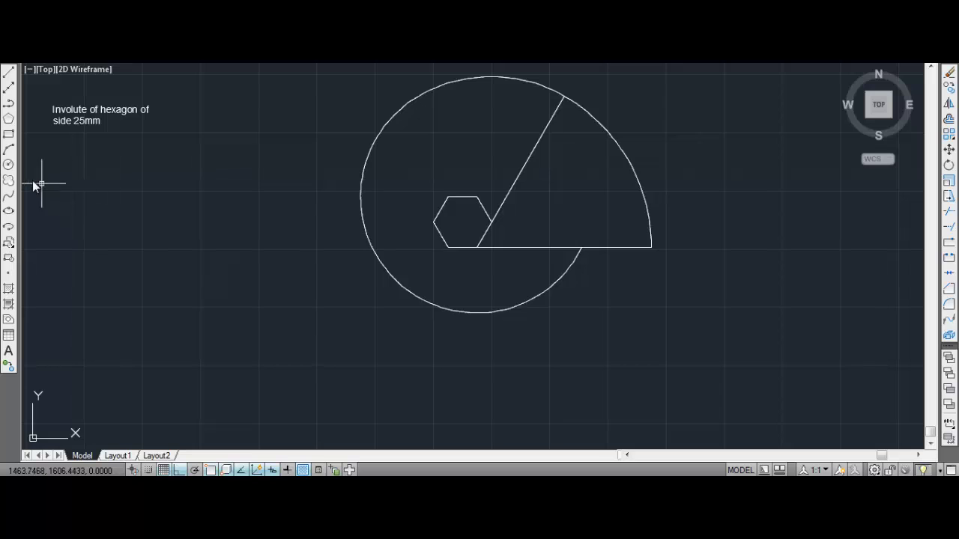
- Draw a circle of radius 75 centred on the hexagon's upper-left vertex
click(8, 166)
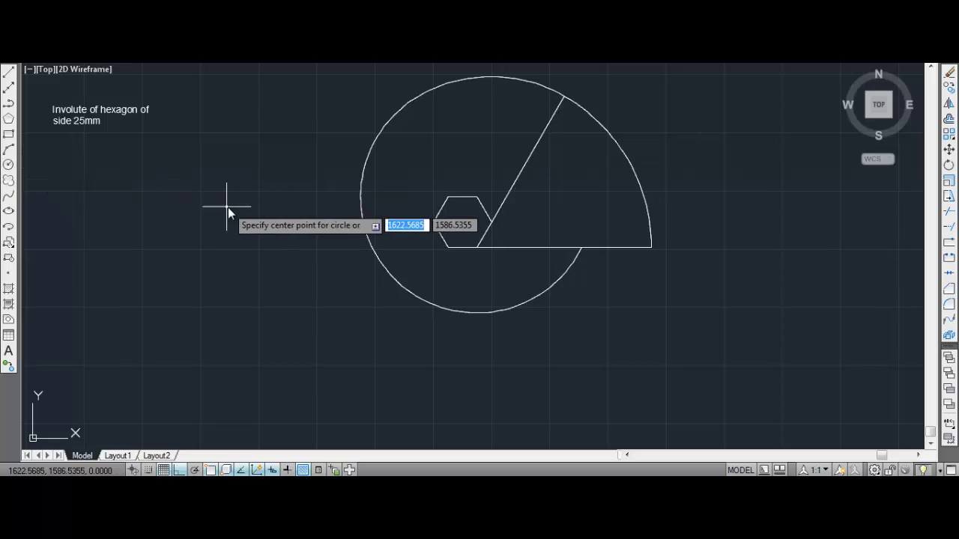
click(447, 198)
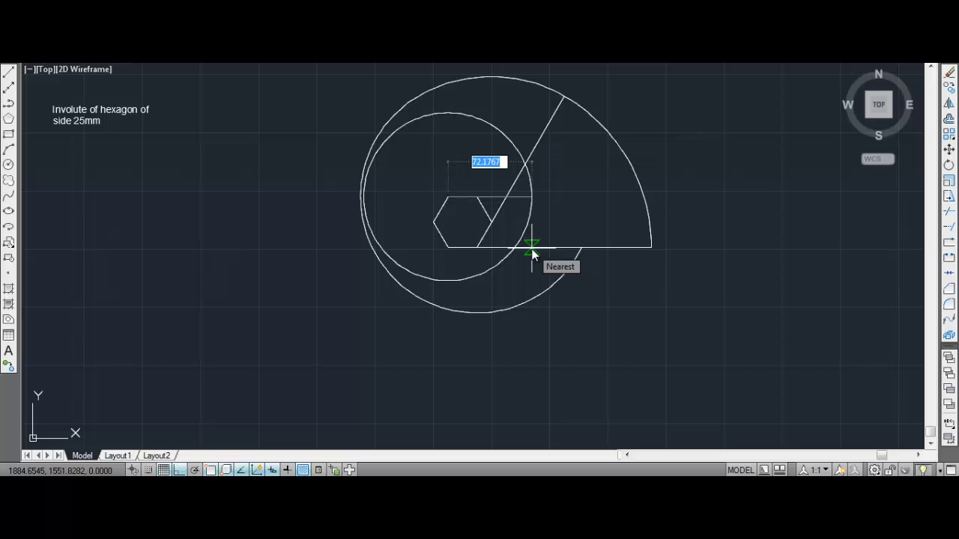
text(75)
key(Return)
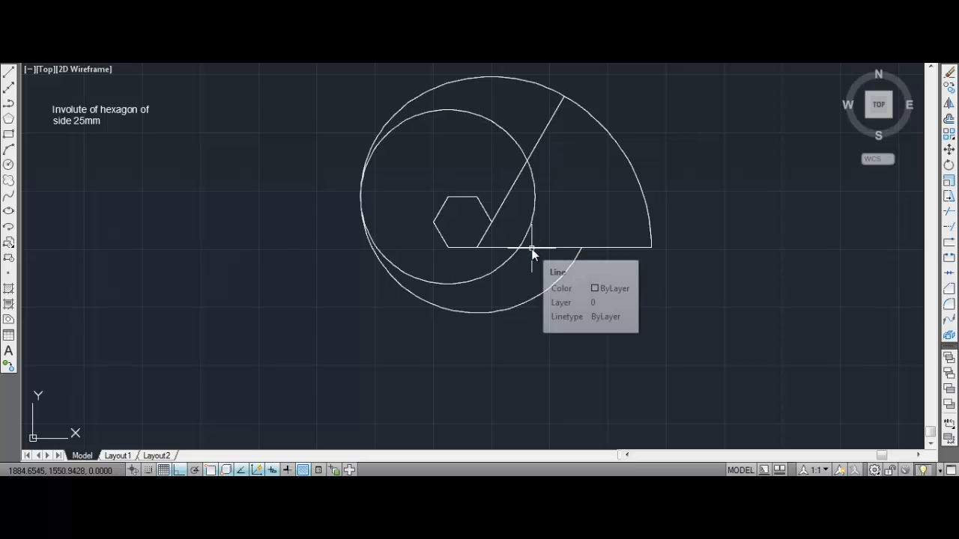
- Trim the radius-100 arc below its tangency with the radius-75 circle, and that circle's part from the horizontal line over the top to the tangency
click(948, 212)
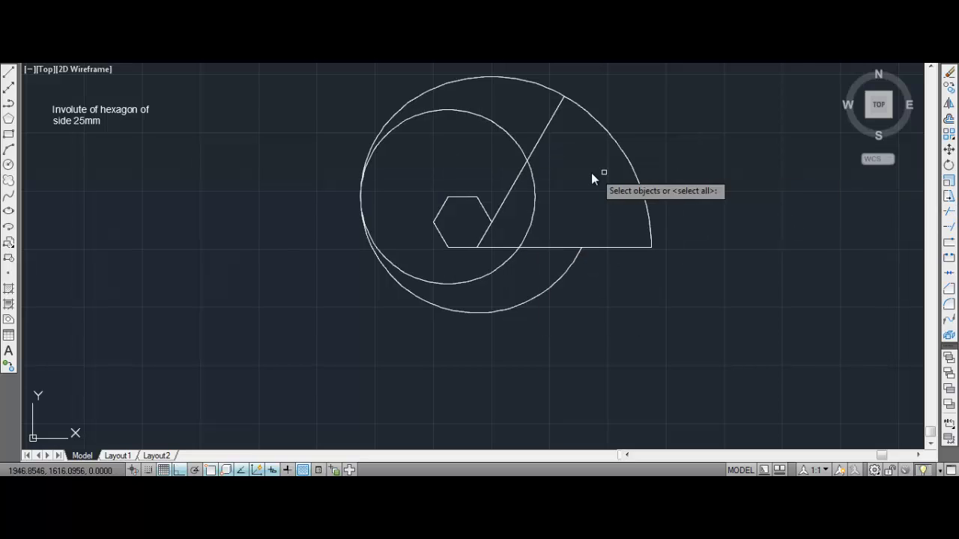
click(330, 72)
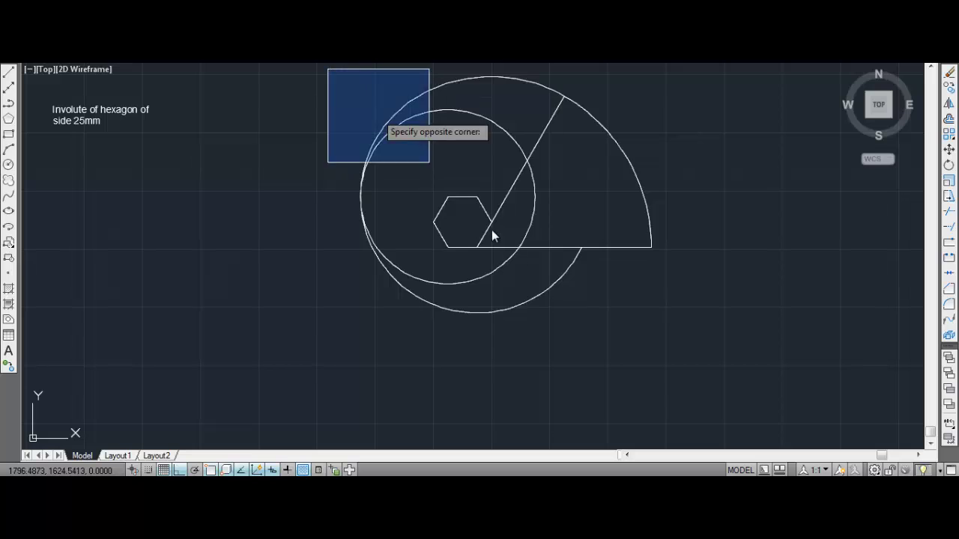
click(674, 340)
key(Return)
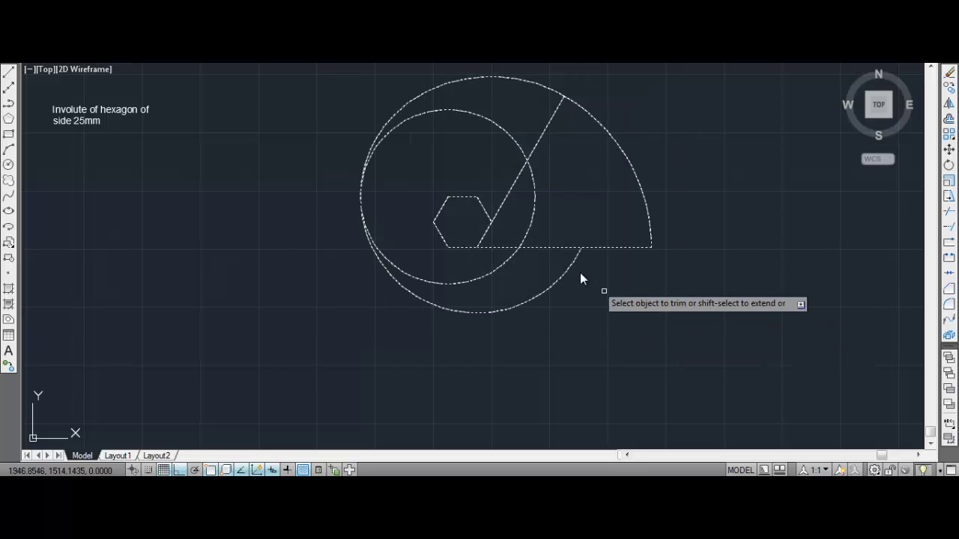
click(567, 271)
click(533, 215)
click(513, 140)
key(Return)
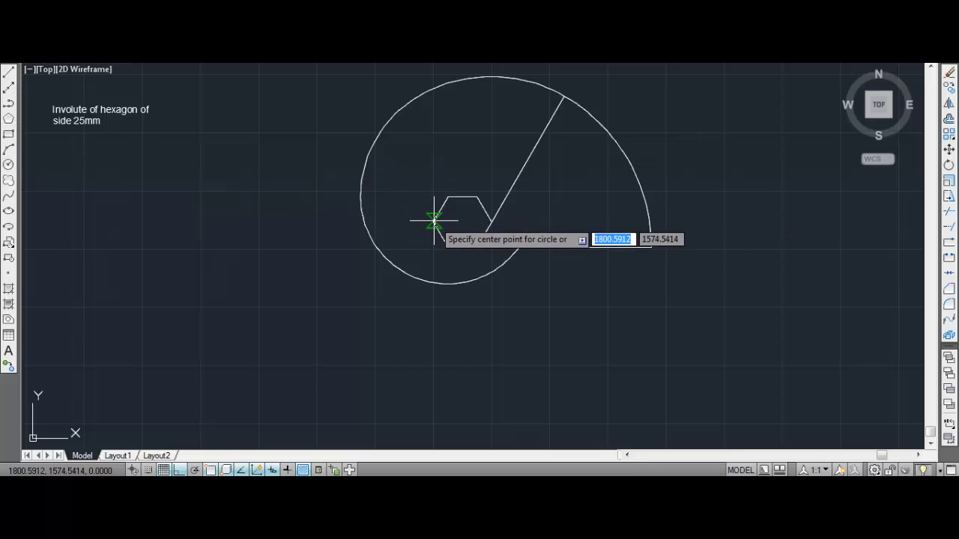
- Draw a circle of radius 50 centred on the hexagon's left vertex
click(434, 222)
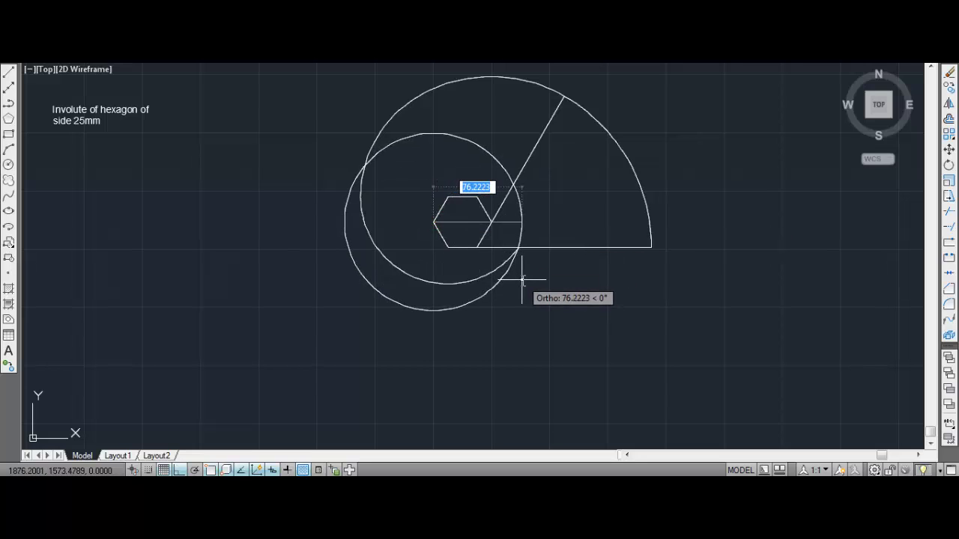
text(50)
key(Return)
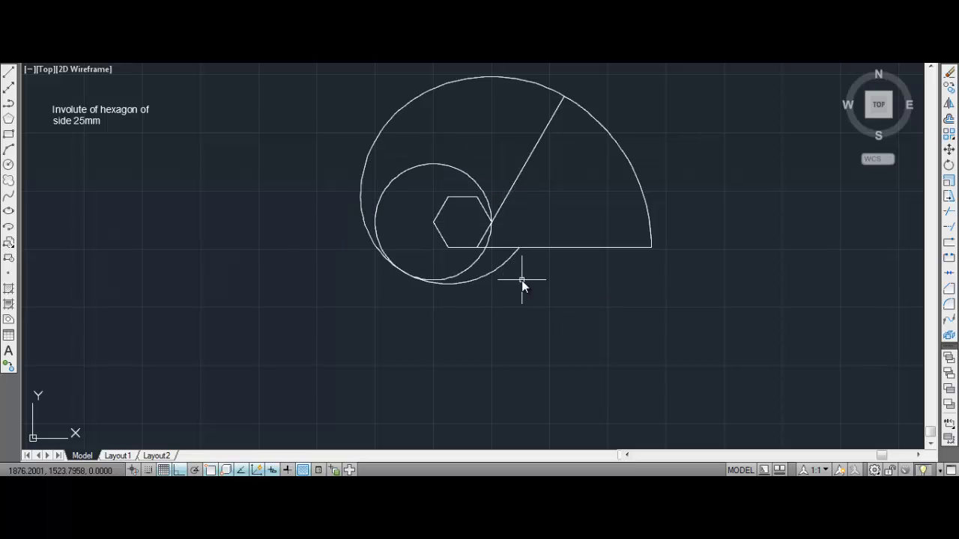
- Trim the radius-75 arc beyond its tangency with the radius-50 circle, and that circle's upper part between the tangency and the hexagon's right vertex
click(949, 212)
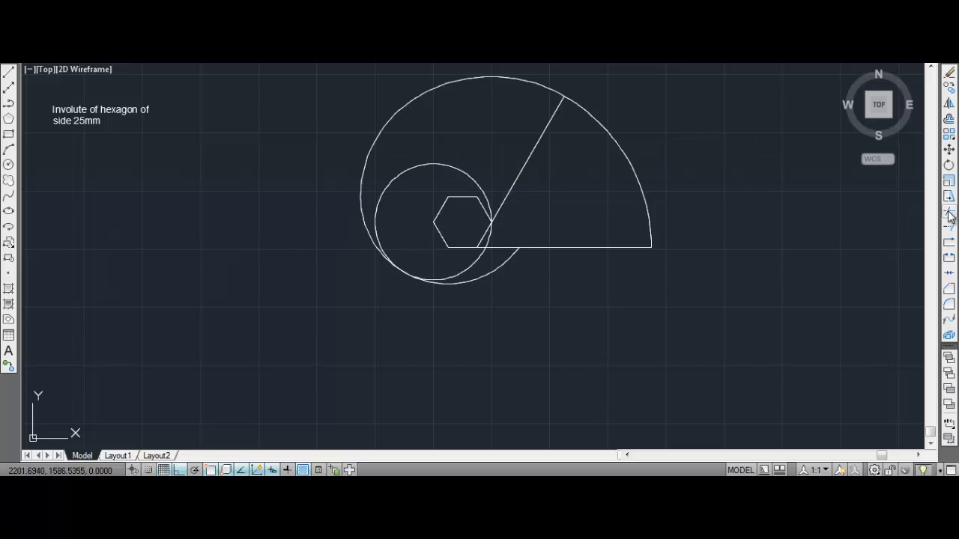
click(315, 82)
click(627, 263)
click(682, 315)
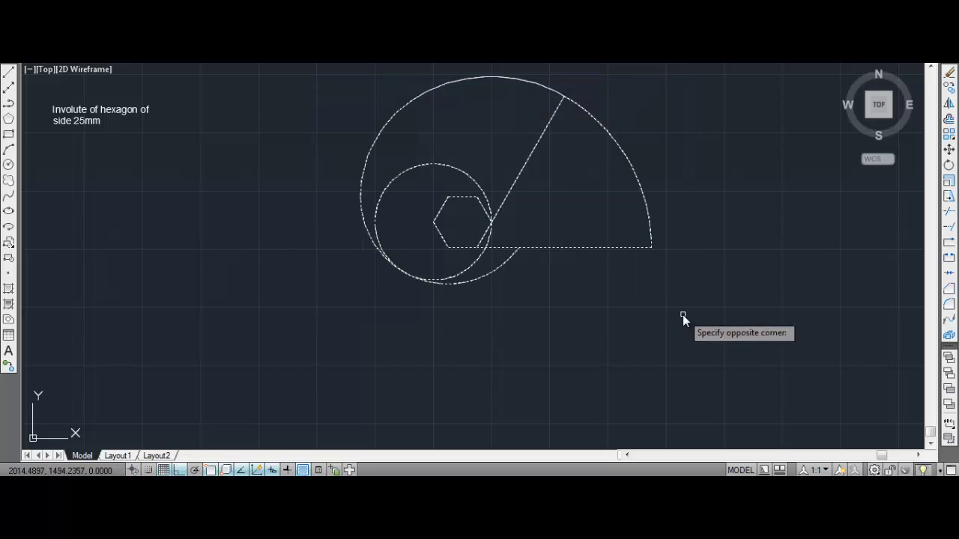
key(Return)
click(500, 272)
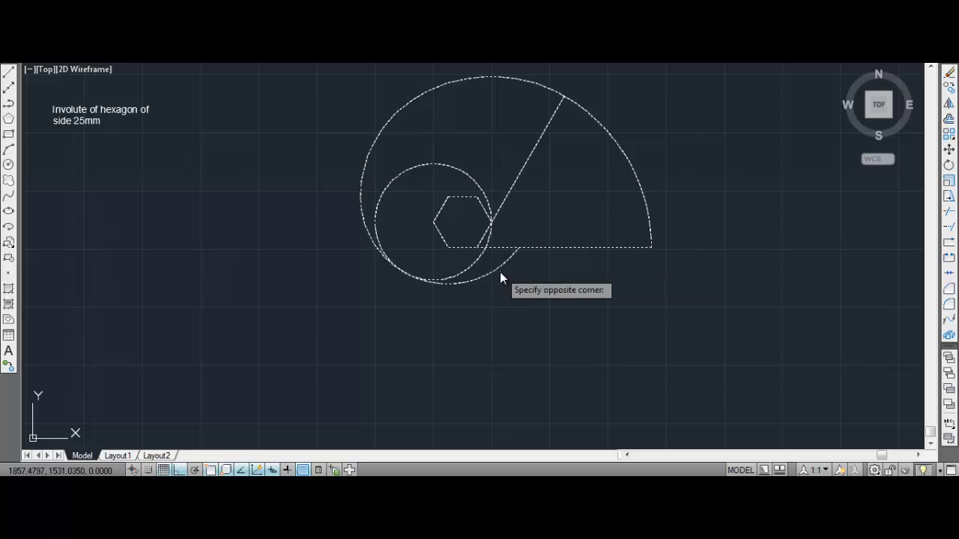
click(495, 266)
click(492, 246)
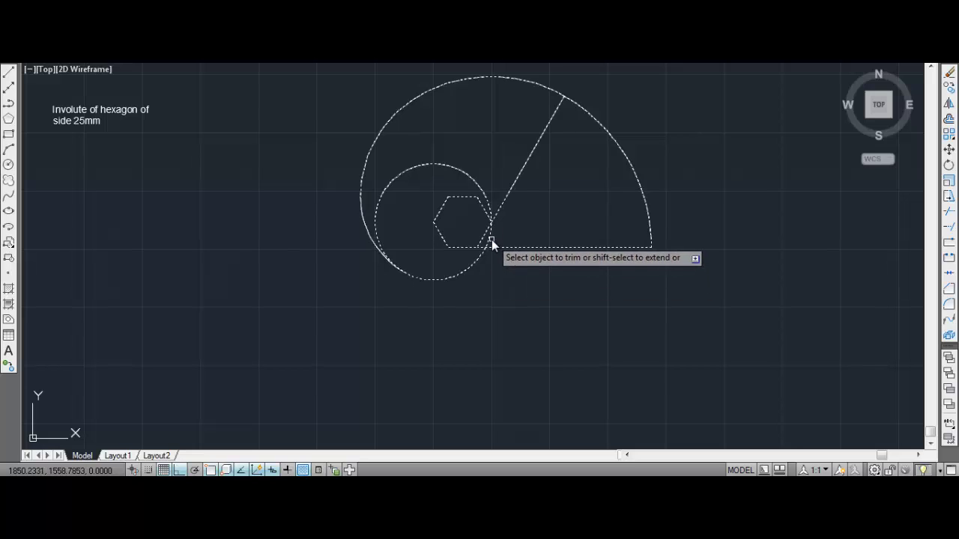
click(488, 201)
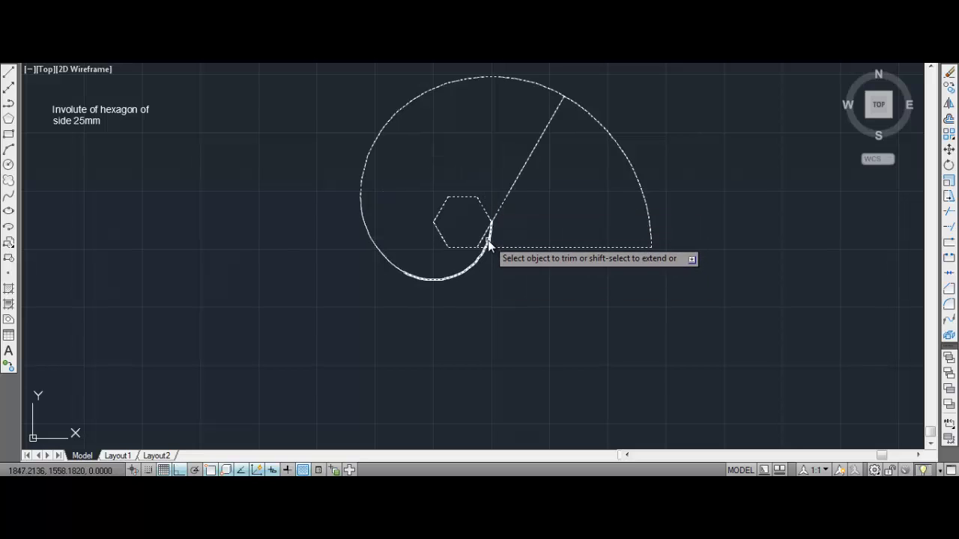
text(u)
key(Return)
click(535, 270)
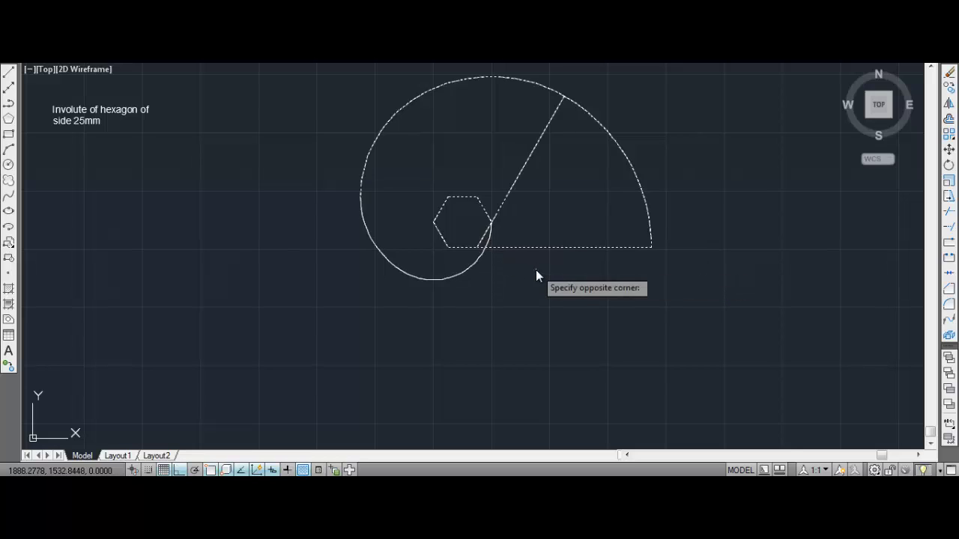
key(Escape)
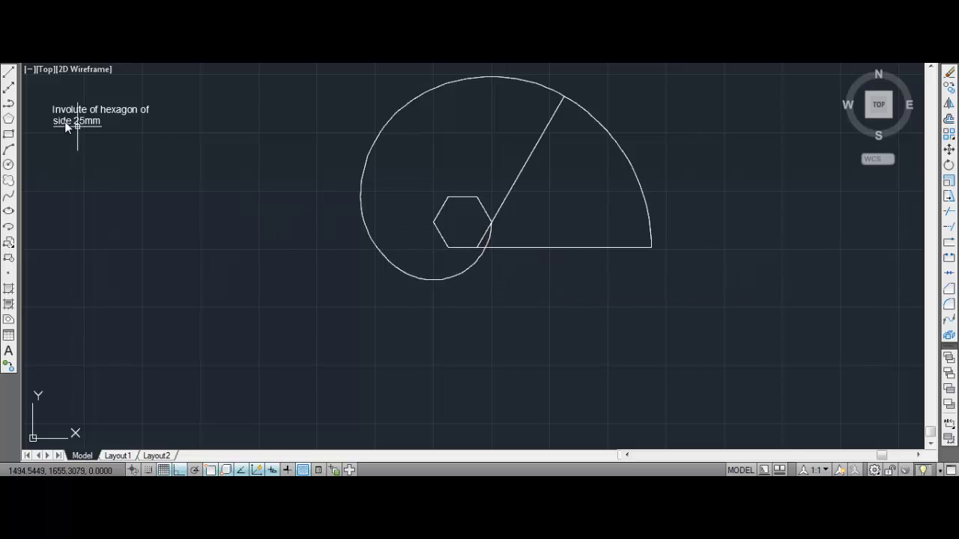
- Draw a circle of radius 25 centred on the hexagon's lower-left vertex
click(10, 165)
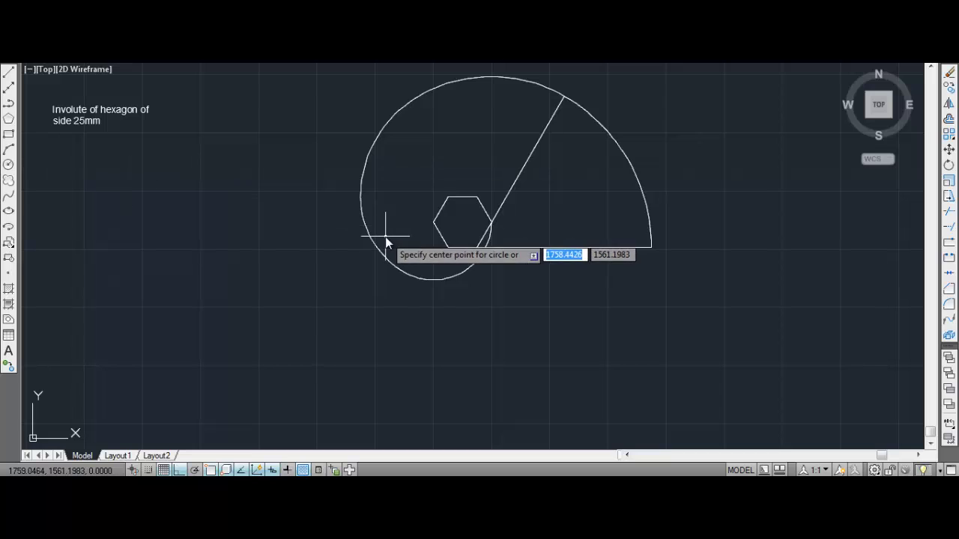
click(447, 248)
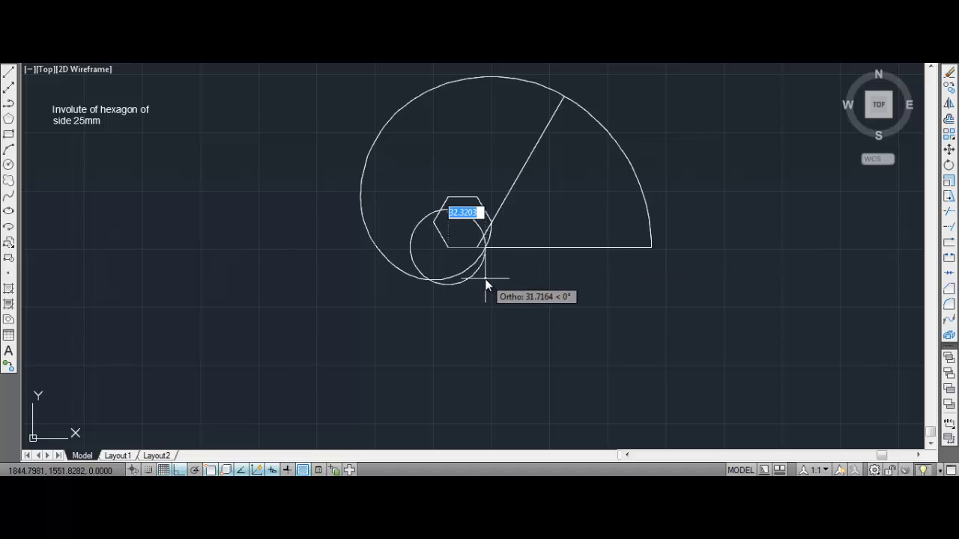
text(25)
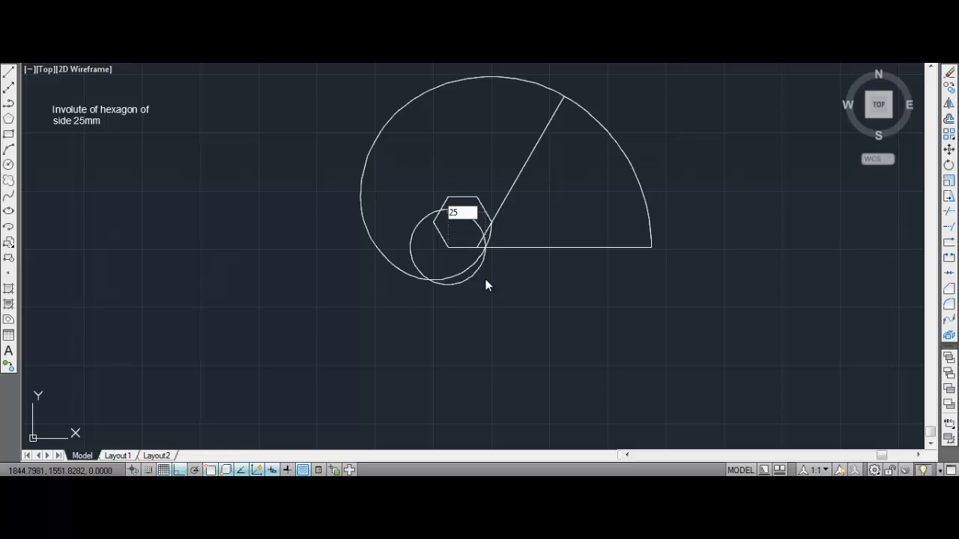
key(Return)
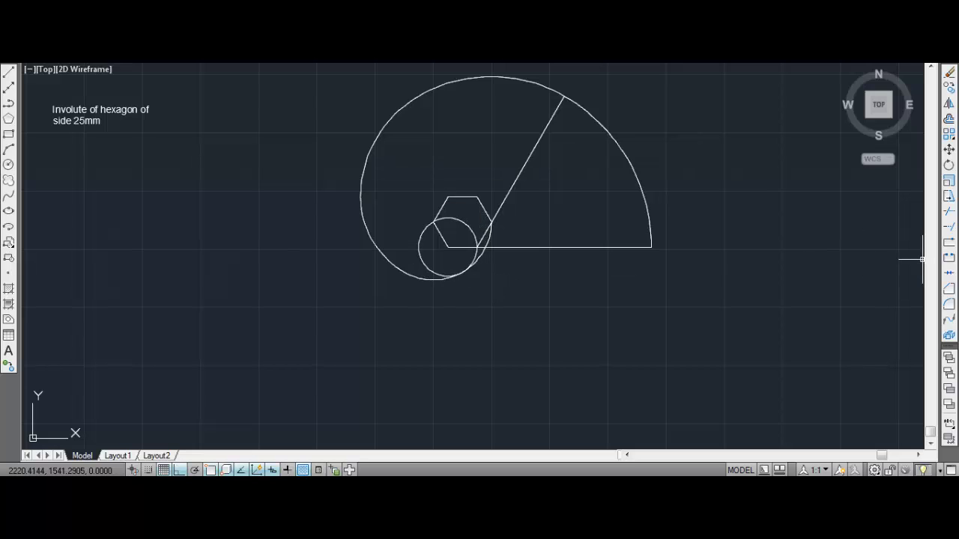
- Trim the radius-50 arc beyond its tangency with the radius-25 circle, and that circle's part from the hexagon's lower-right vertex over the top to the tangency
click(950, 212)
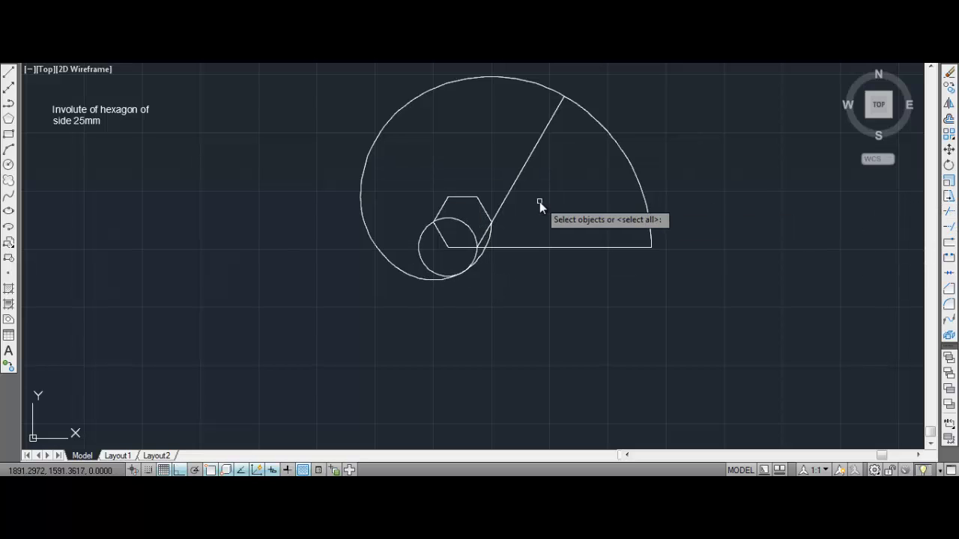
click(302, 75)
click(667, 316)
key(Return)
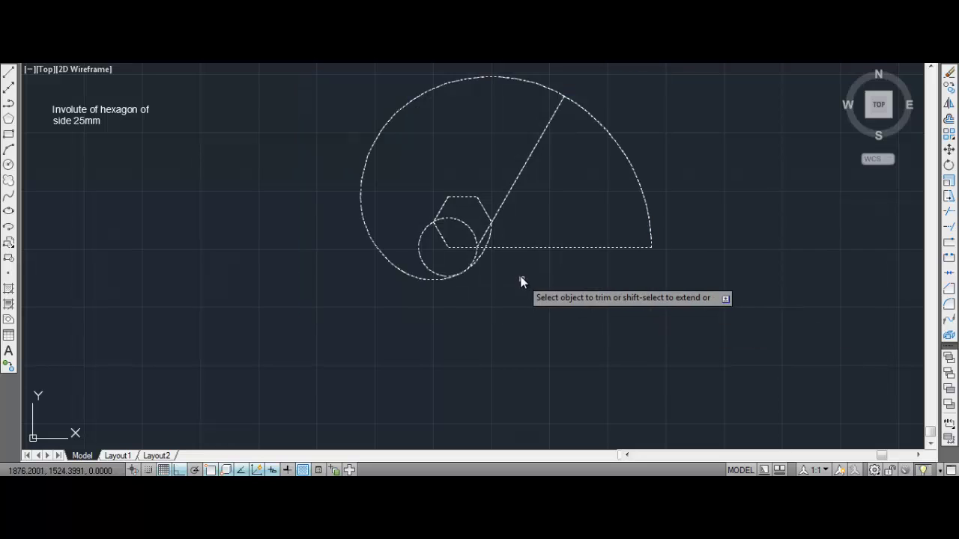
click(471, 229)
click(491, 240)
click(488, 241)
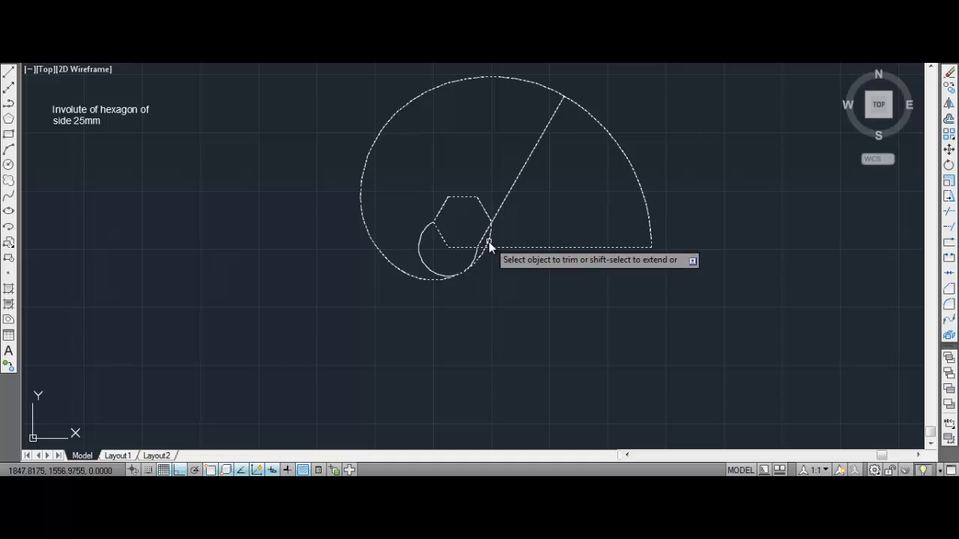
click(425, 229)
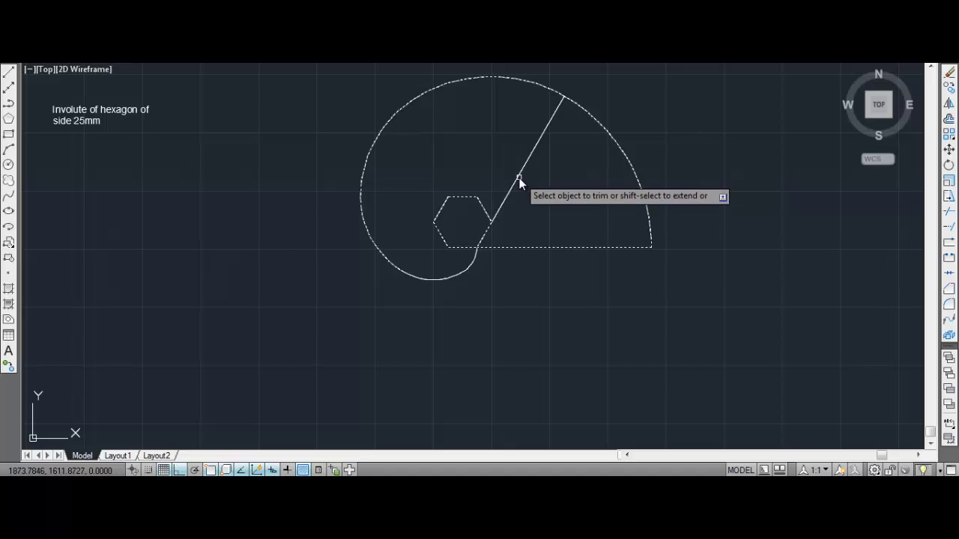
- Trim the horizontal extension line beside the hexagon and erase the slanted line running from the hexagon to the outer arc
click(555, 248)
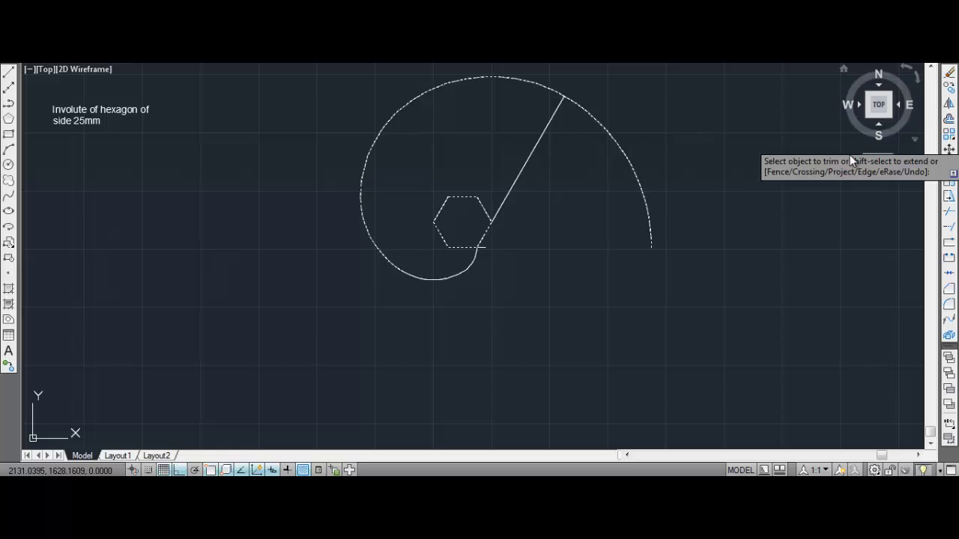
key(Return)
key(Return)
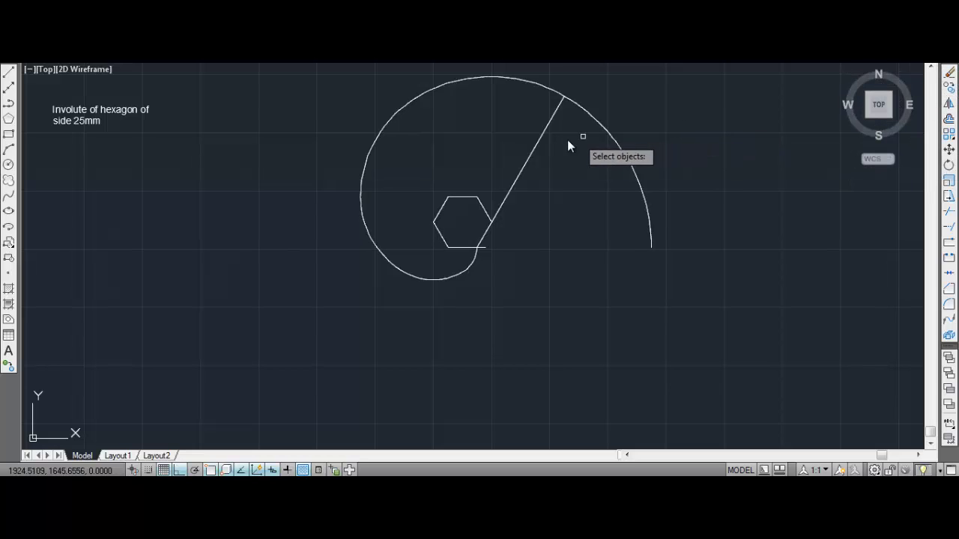
click(539, 136)
key(Return)
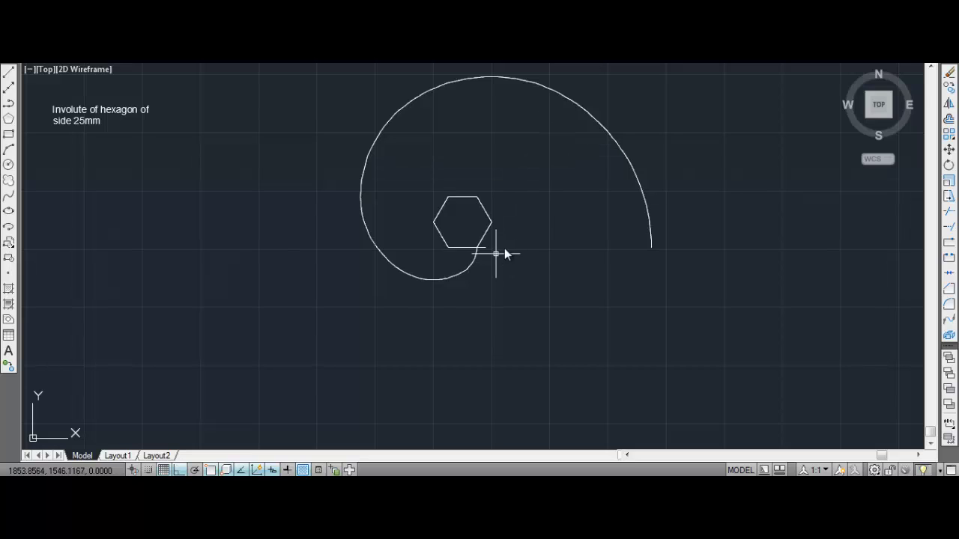
- Erase the short horizontal line stub left over at the hexagon's lower-right vertex
click(949, 73)
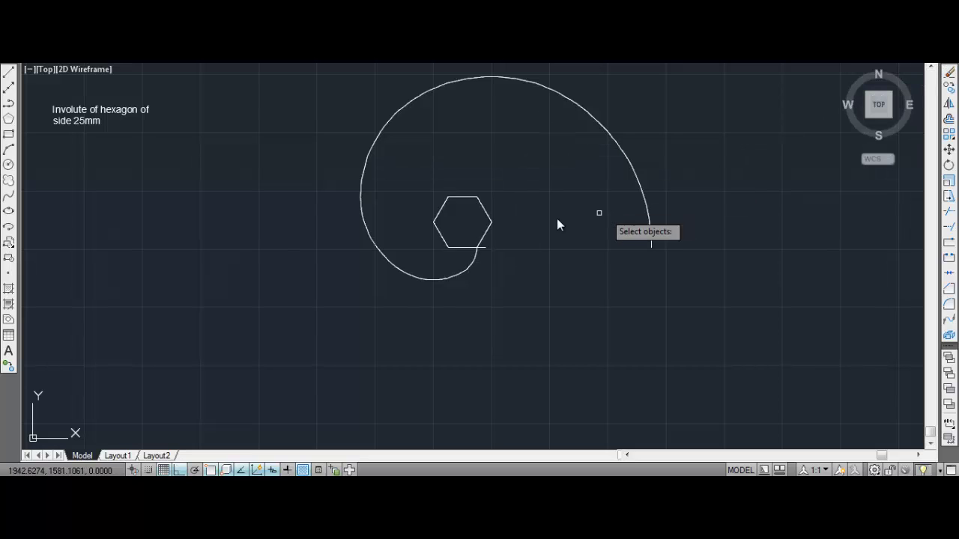
click(485, 250)
click(484, 247)
key(Escape)
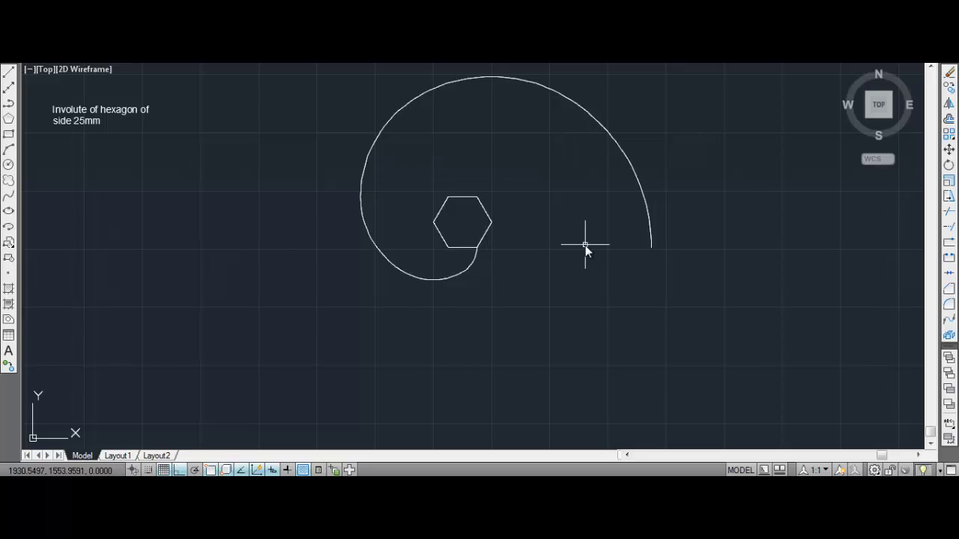